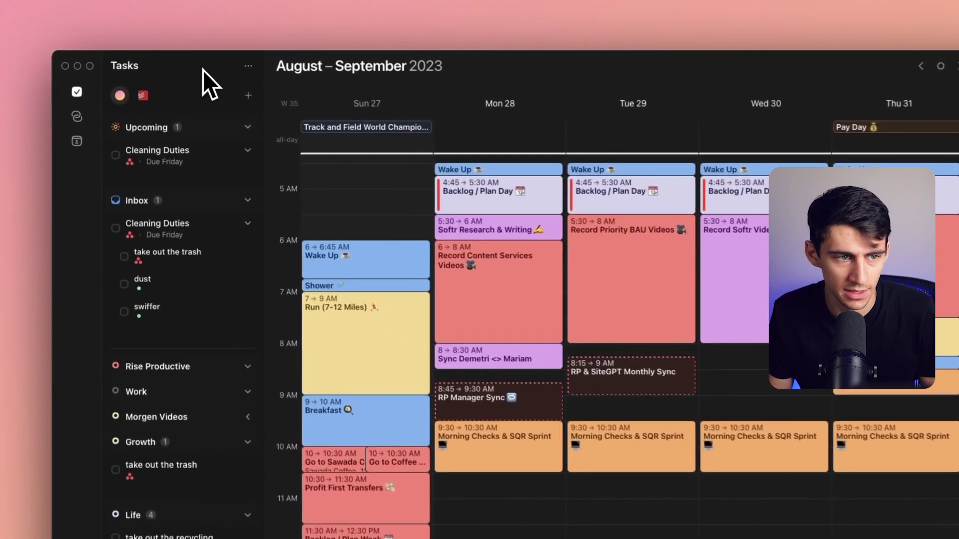
Toggle the Tasks sidebar and start a new Inbox task named 'Cleaning Up My Room'.
key("super+b")
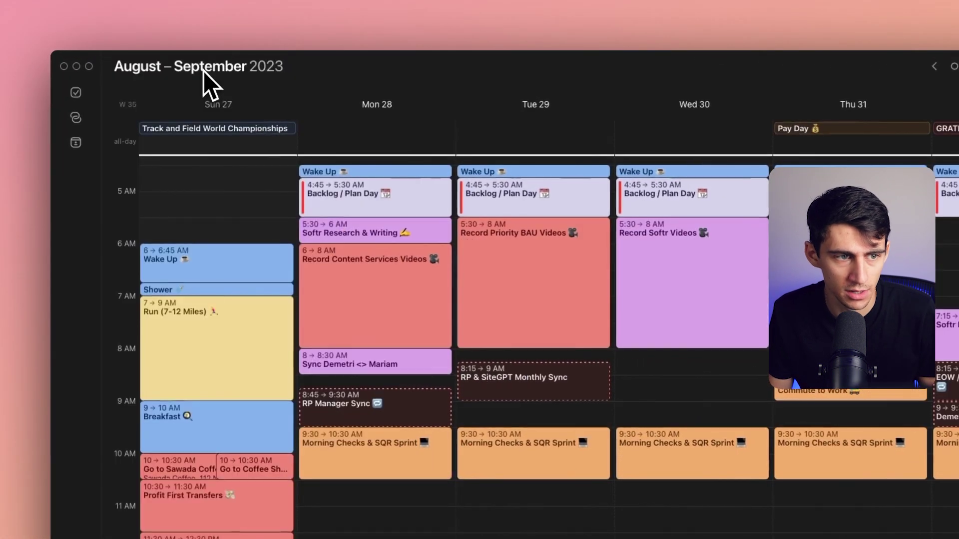
left_click(76, 93)
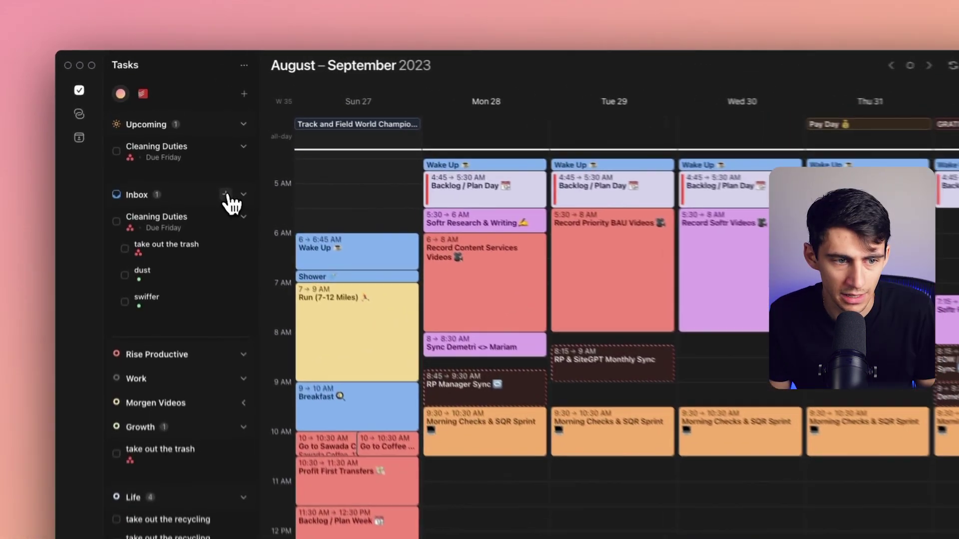
left_click(201, 153)
key("alt+BackSpace")
type("Cleaning Up My Room")
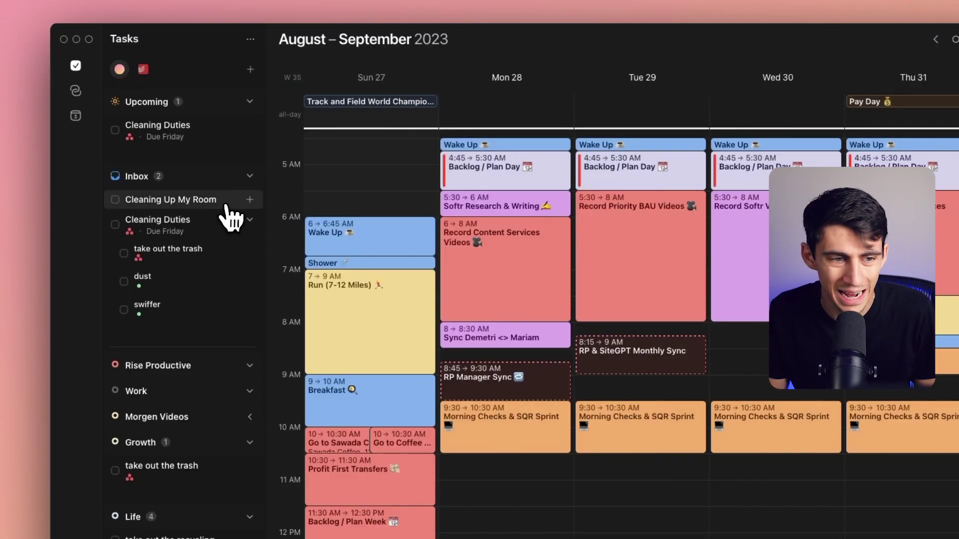
Add subtasks Clean My Desk, Vacuum and Dust under Cleaning Up My Room, then reorder them.
left_click(250, 200)
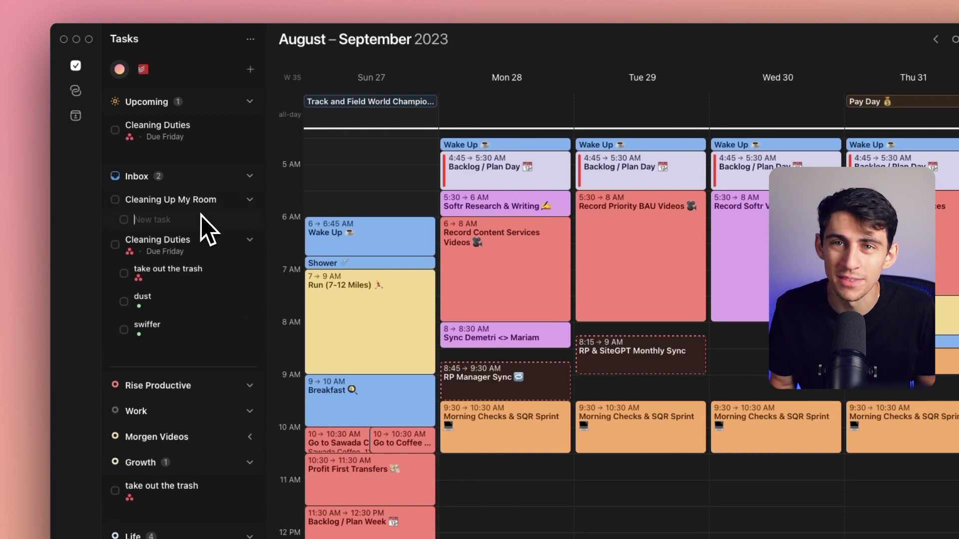
type("Clean My Desk")
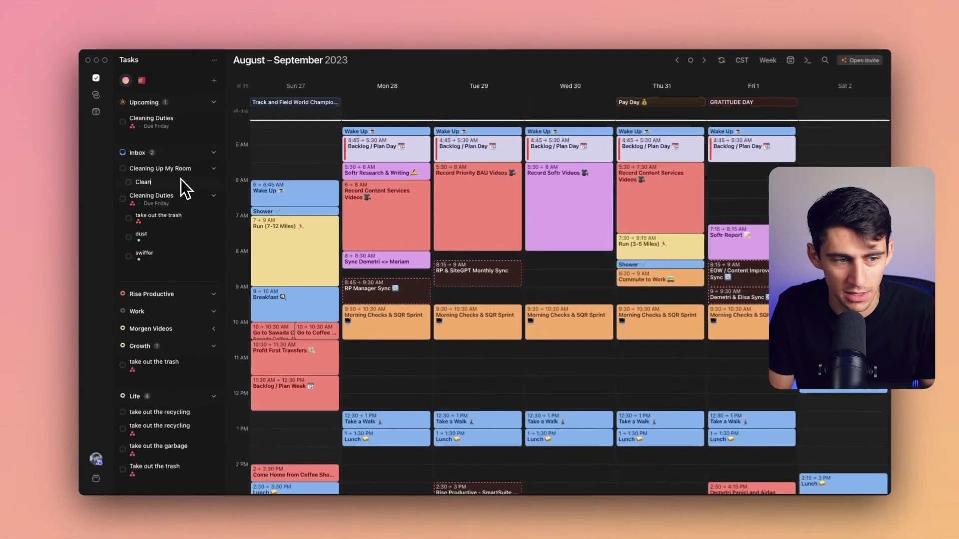
key("Return")
type("Vacuum")
key("Return")
type("Dust")
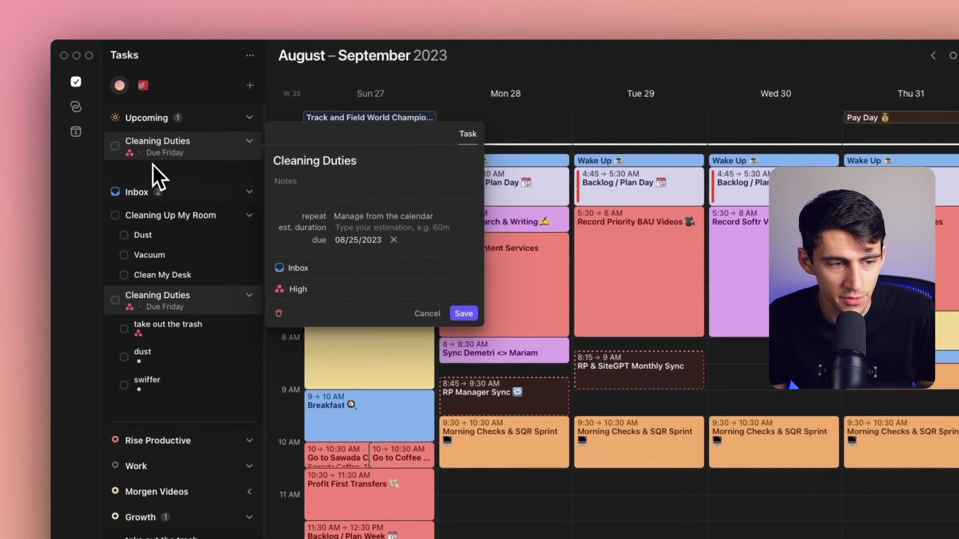
left_click_drag(172, 256, 152, 256)
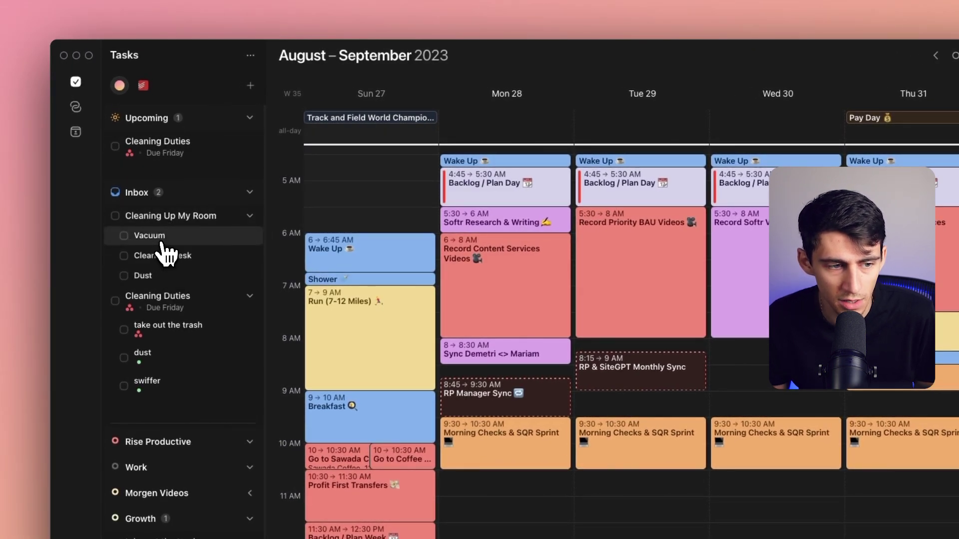
Set Cleaning Up My Room's due date to Thursday, August 24.
left_click(200, 223)
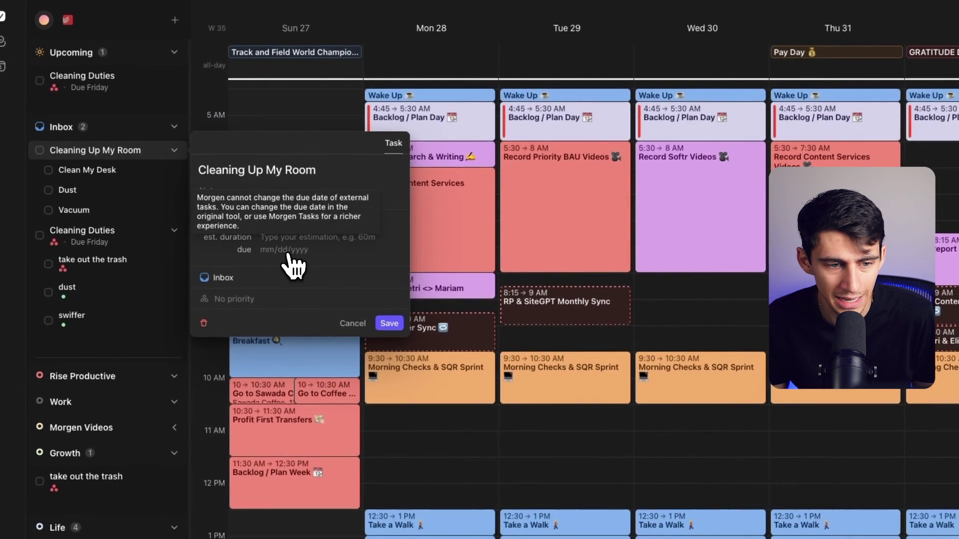
left_click(288, 252)
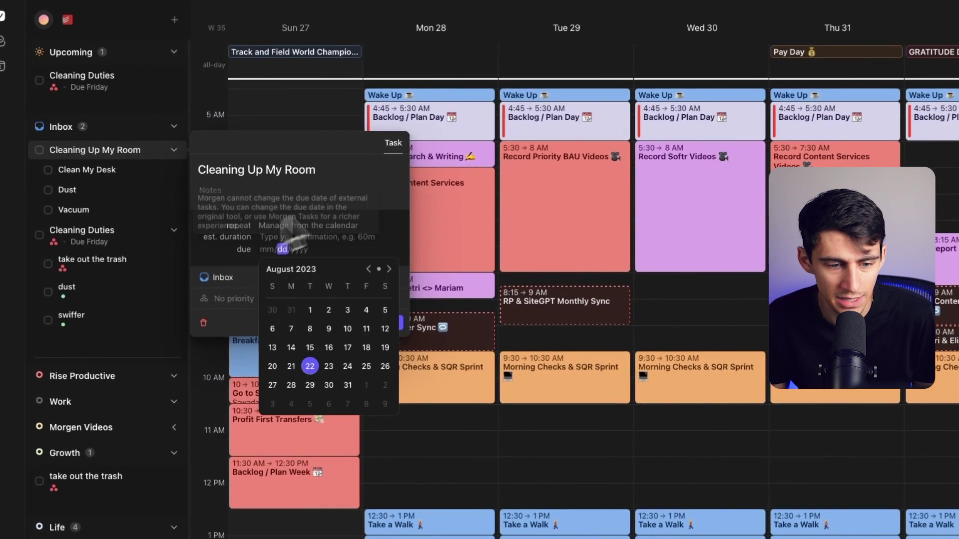
left_click(362, 372)
left_click(404, 303)
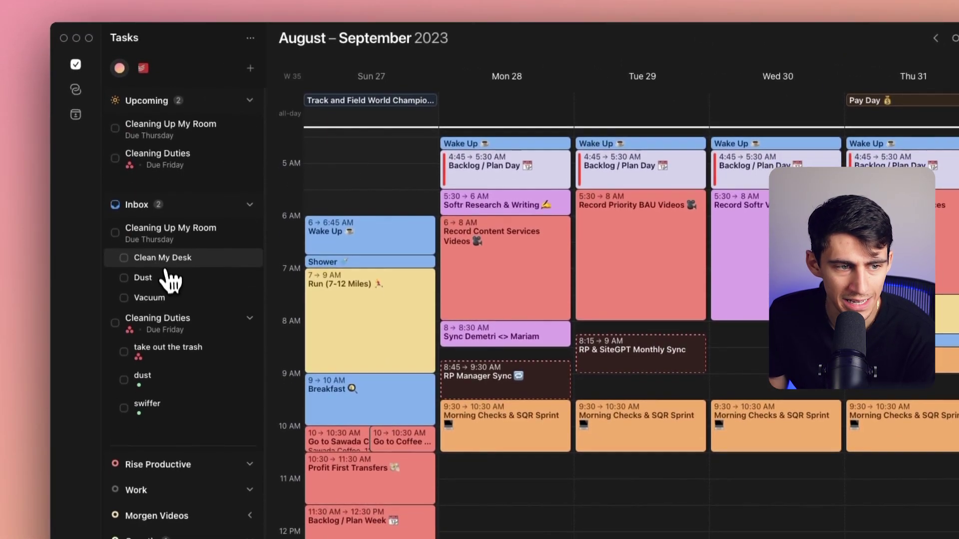
left_click(167, 269)
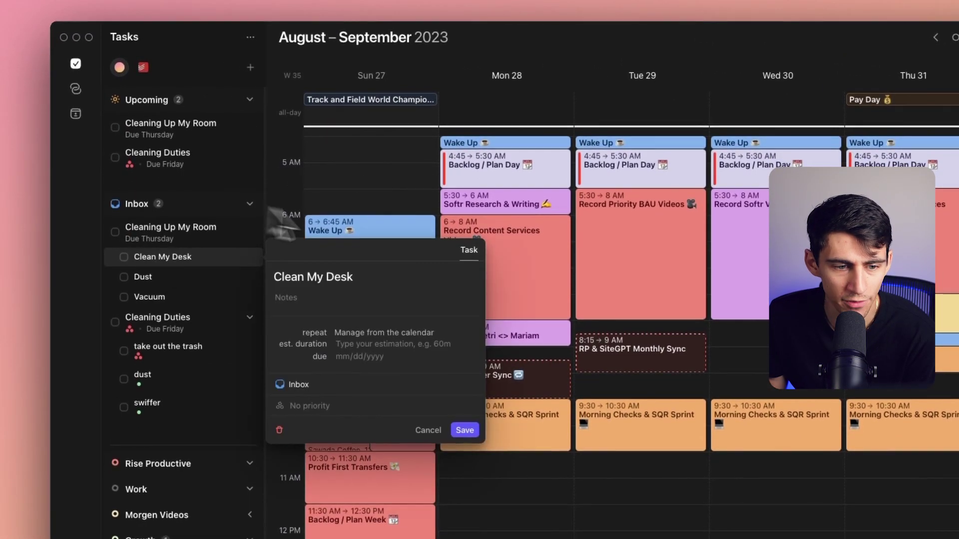
Make Clean My Desk due on August 23.
left_click(356, 357)
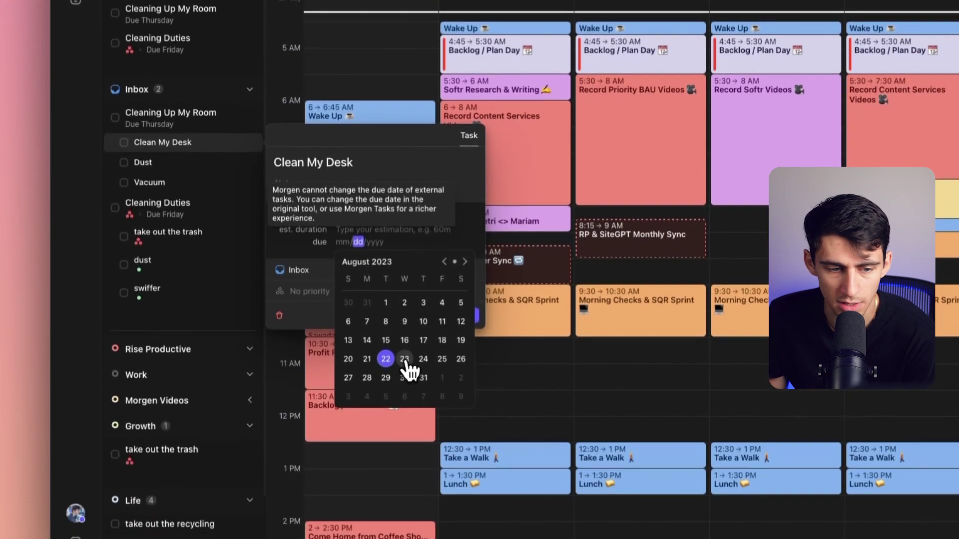
left_click(406, 446)
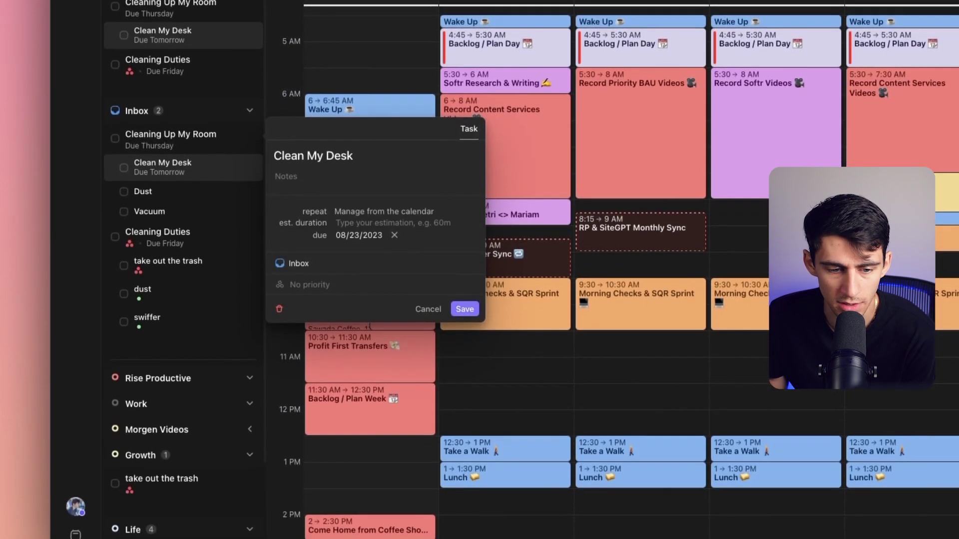
left_click(465, 308)
Make Dust due on August 23, correcting an initial August 22 choice.
left_click(159, 192)
left_click(357, 291)
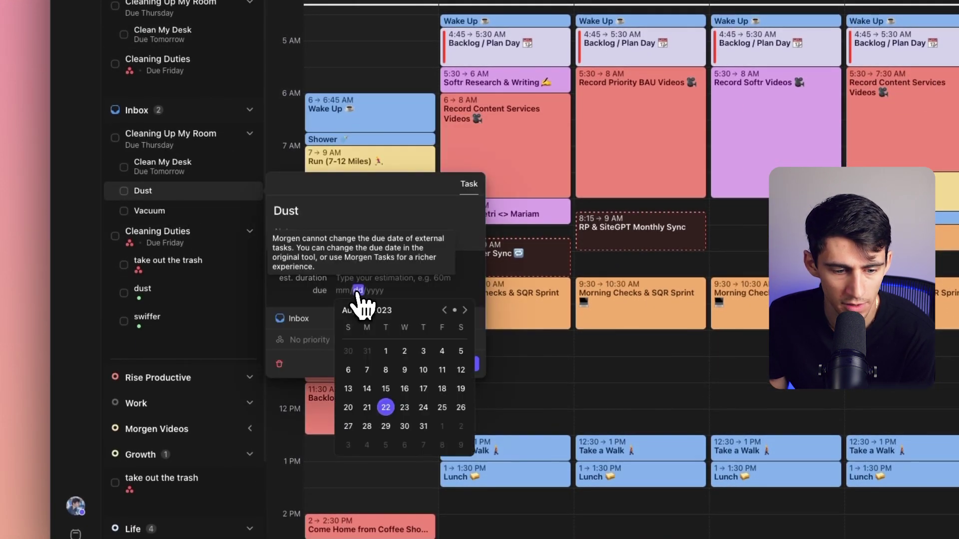
left_click(383, 407)
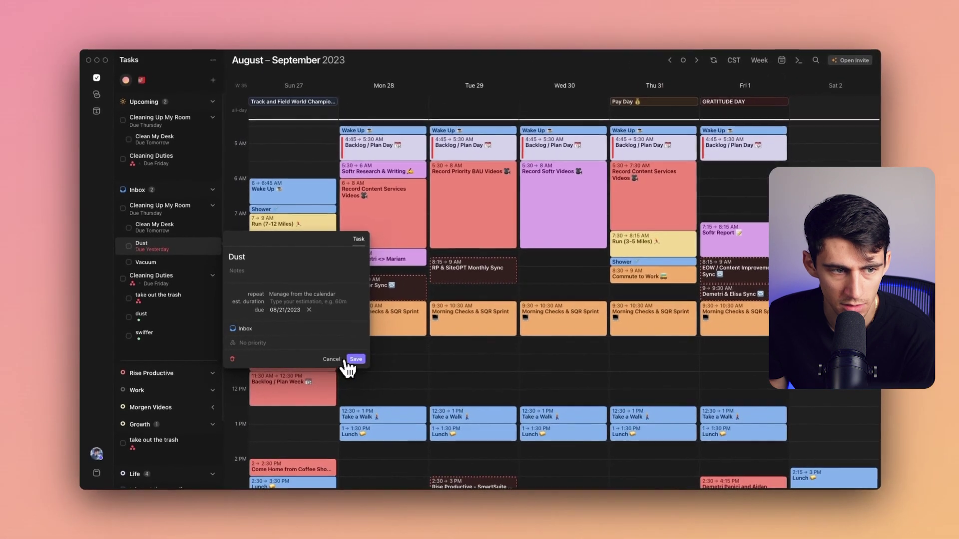
left_click(465, 365)
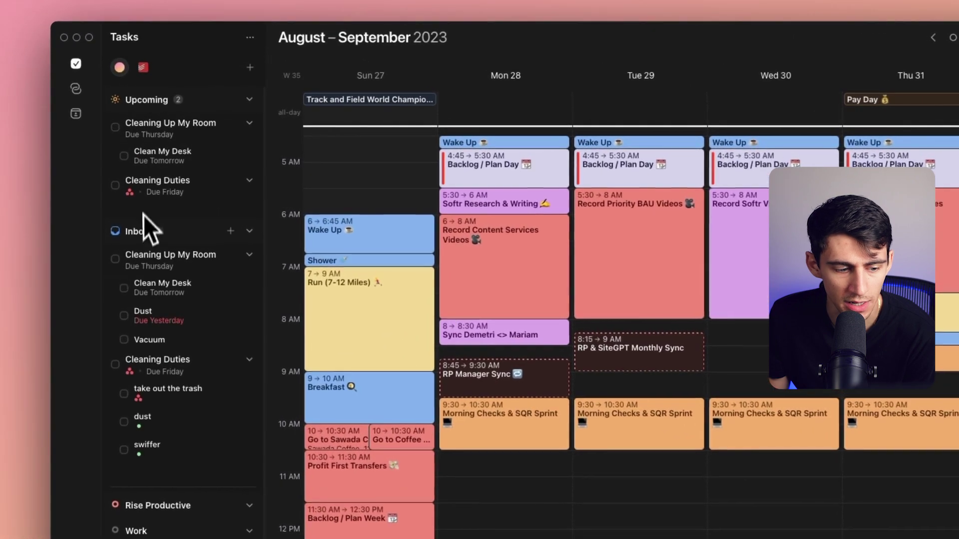
left_click(186, 321)
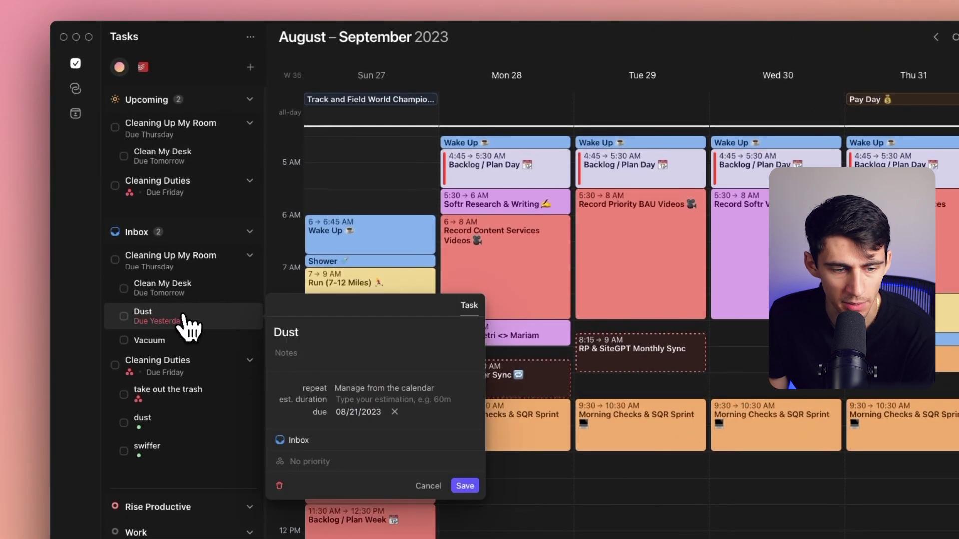
left_click(369, 418)
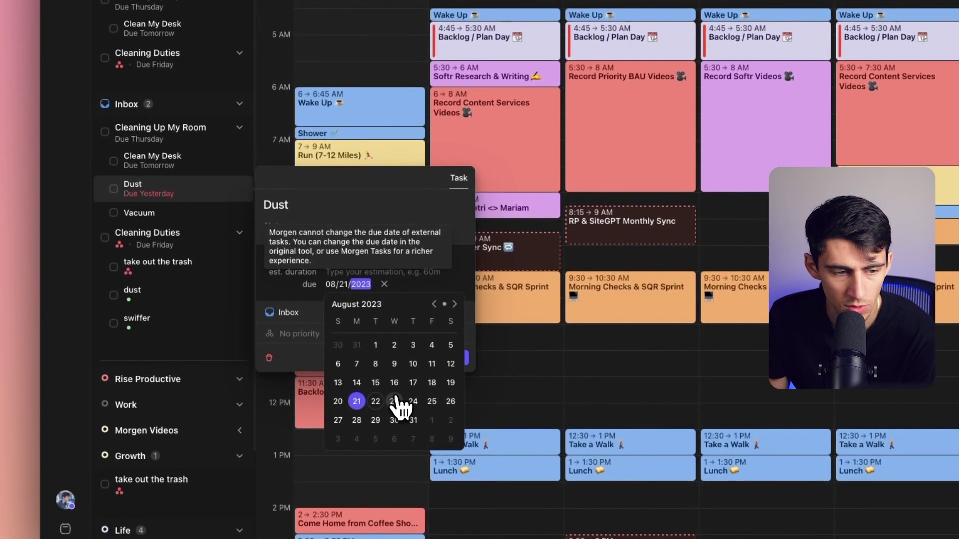
left_click(394, 405)
left_click(465, 363)
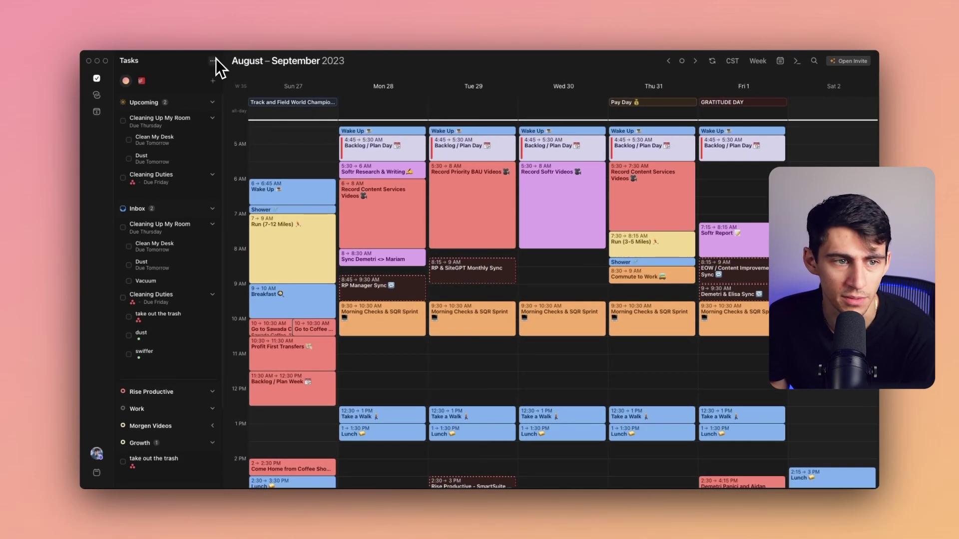
left_click_drag(148, 272, 163, 256)
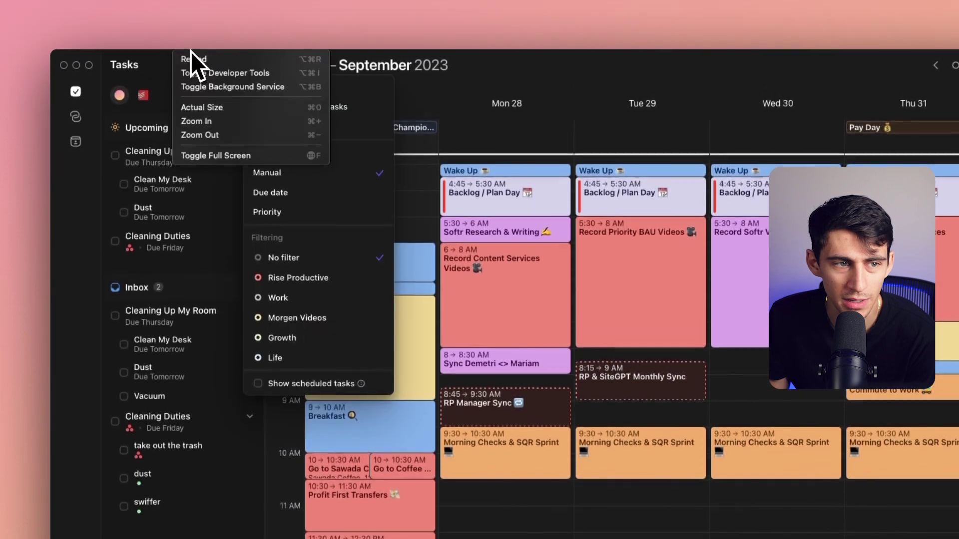
left_click(162, 64)
left_click(226, 86)
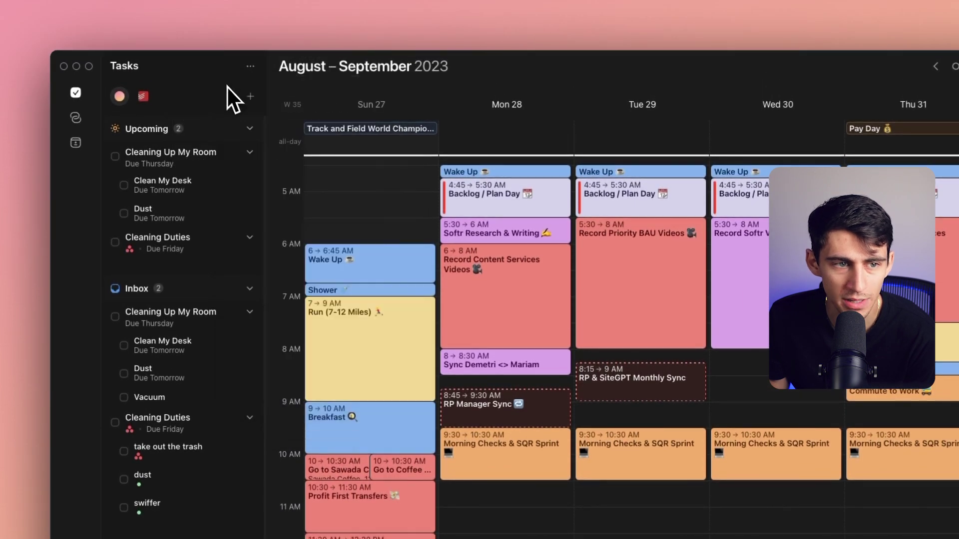
left_click(250, 66)
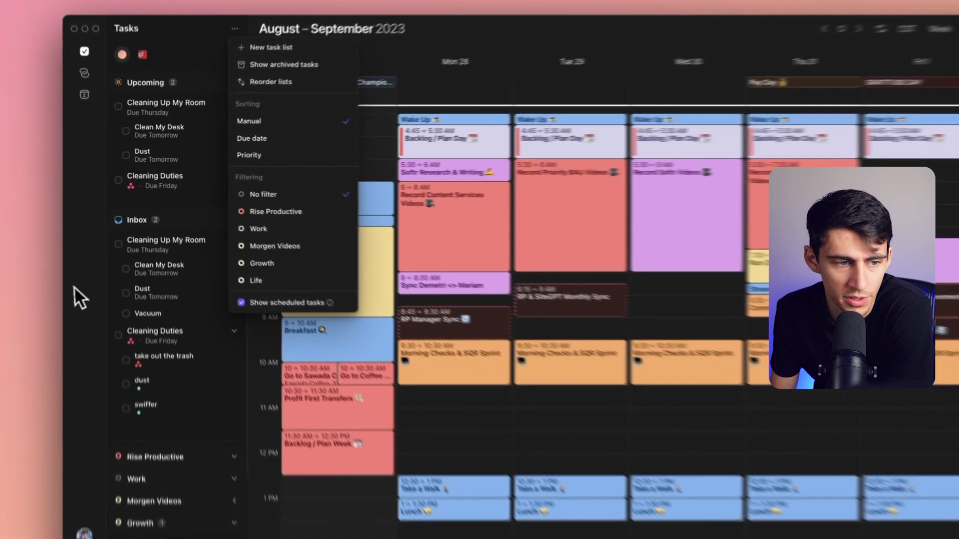
left_click(74, 286)
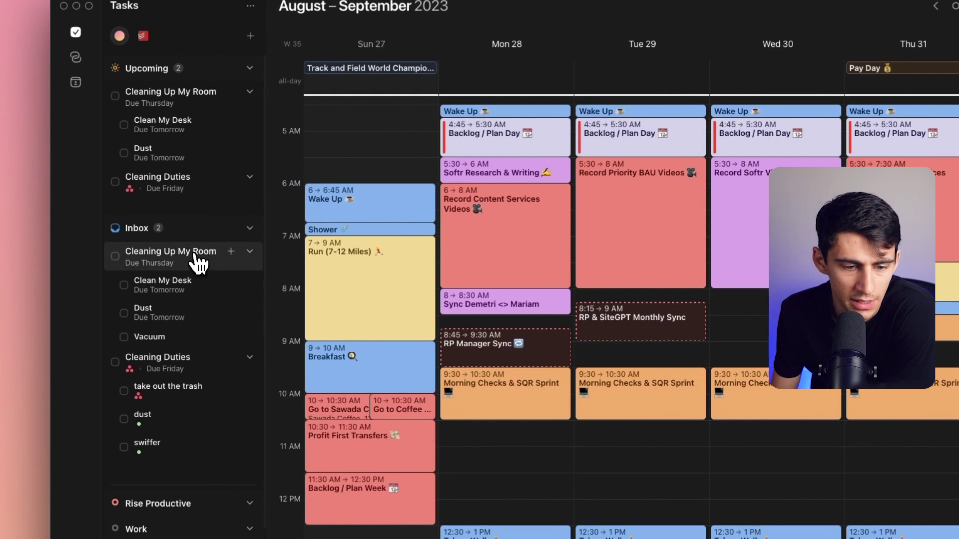
left_click_drag(198, 262, 505, 457)
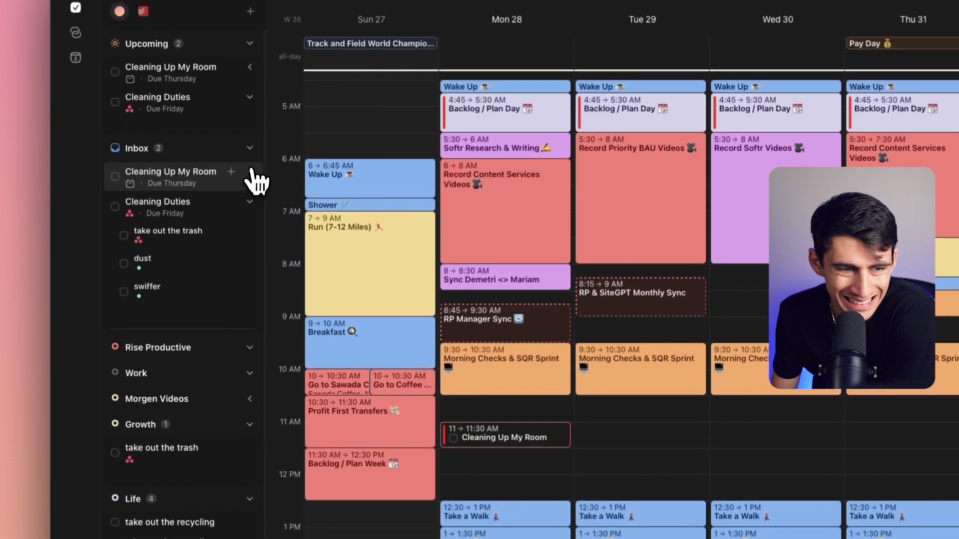
Make Vacuum due Friday and schedule Clean My Desk on Tuesday 29 at 11:30 AM.
left_click(251, 173)
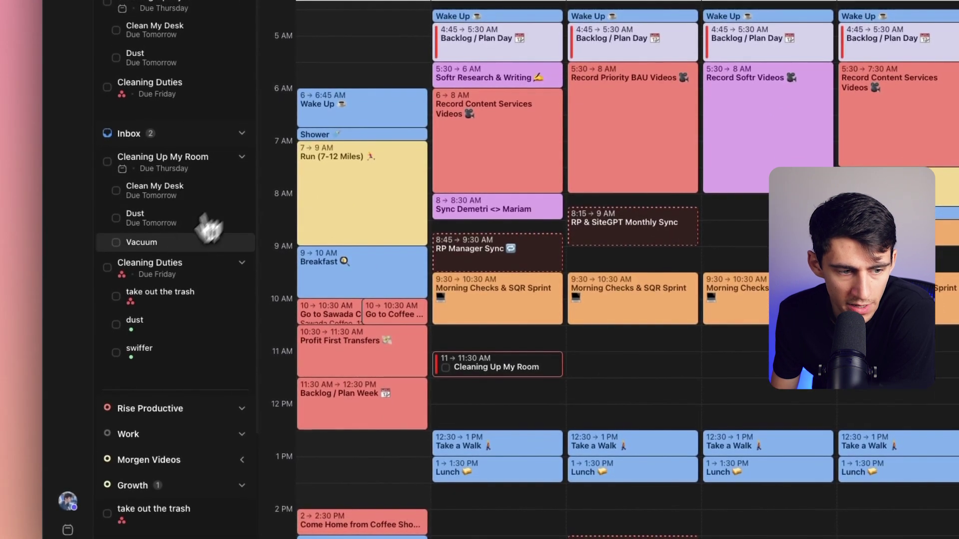
left_click(150, 243)
left_click(344, 339)
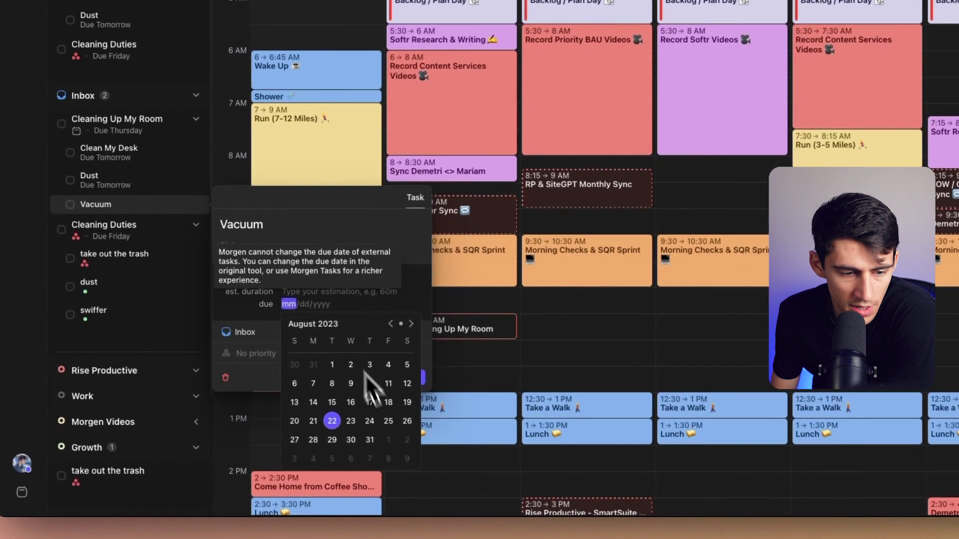
left_click(387, 420)
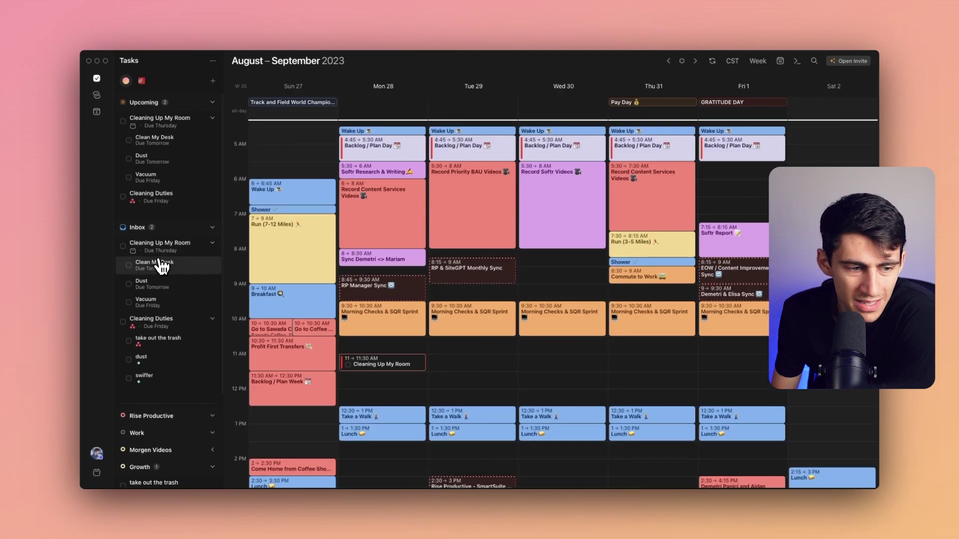
left_click_drag(159, 261, 467, 367)
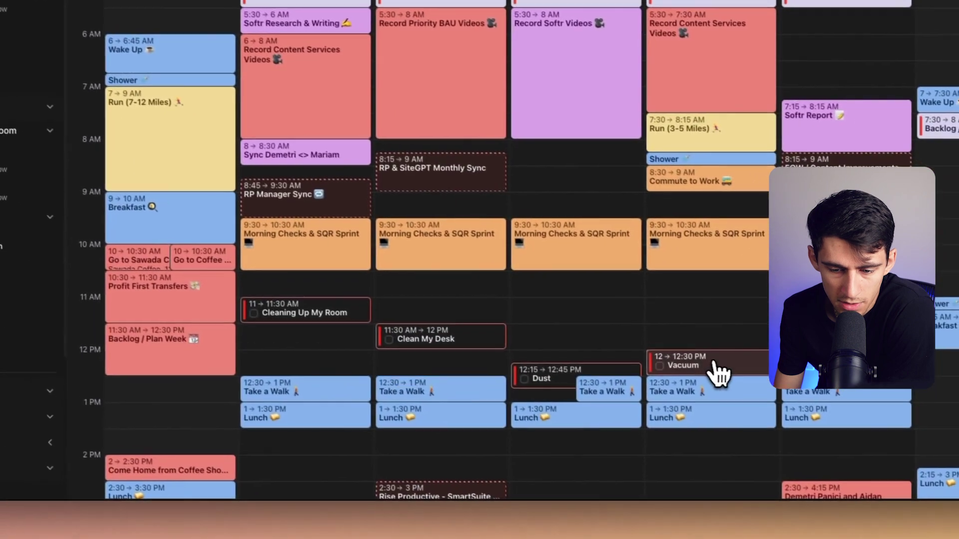
Set Cleaning Up My Room to repeat every week on Monday and check the following week.
left_click(465, 397)
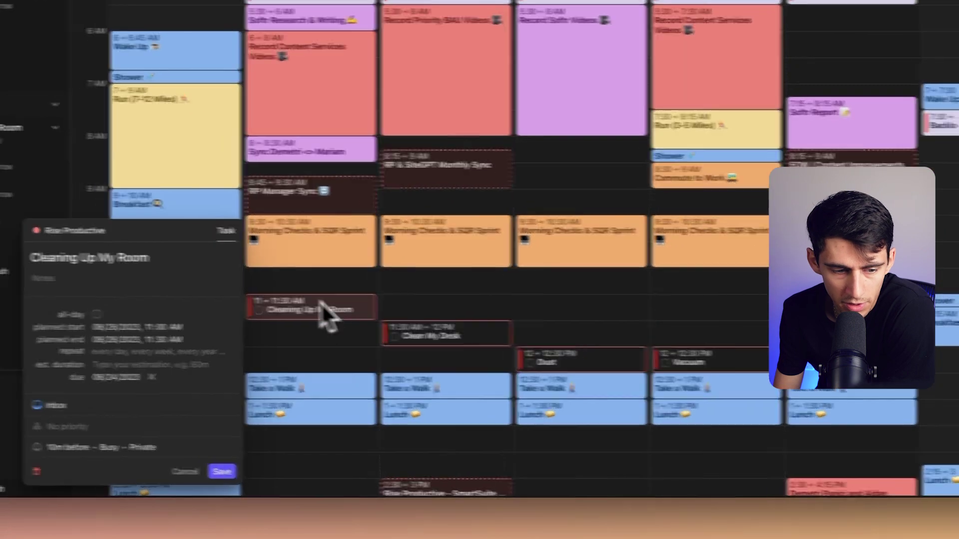
left_click(244, 356)
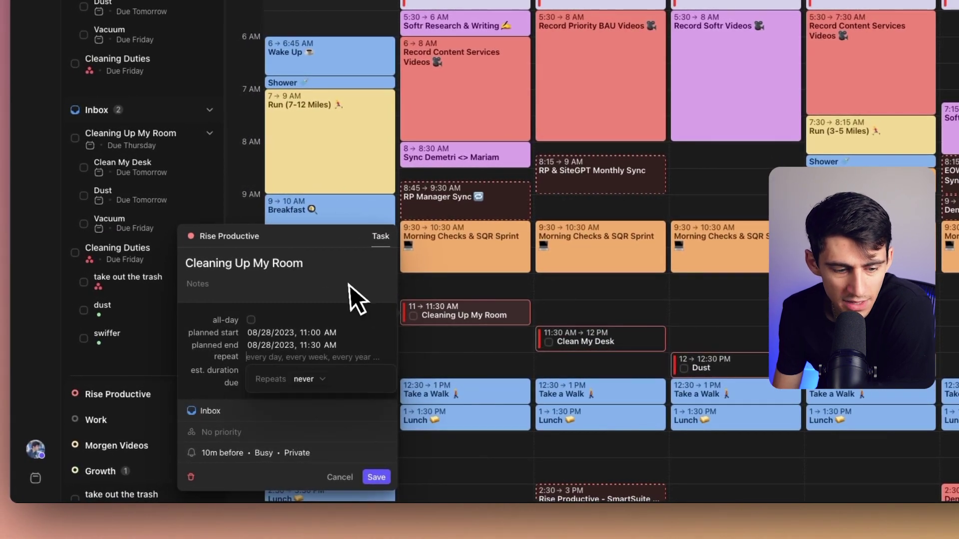
left_click(295, 267)
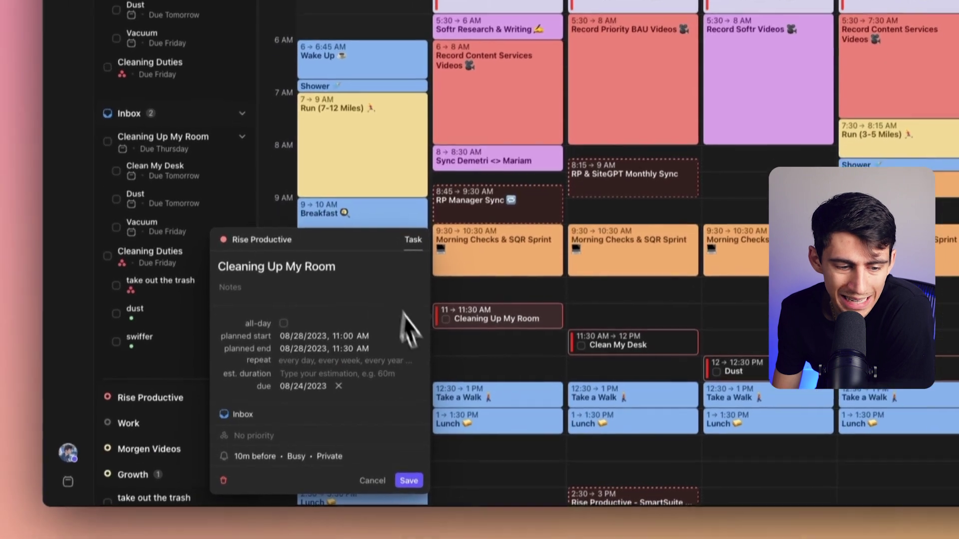
mouse_move(316, 375)
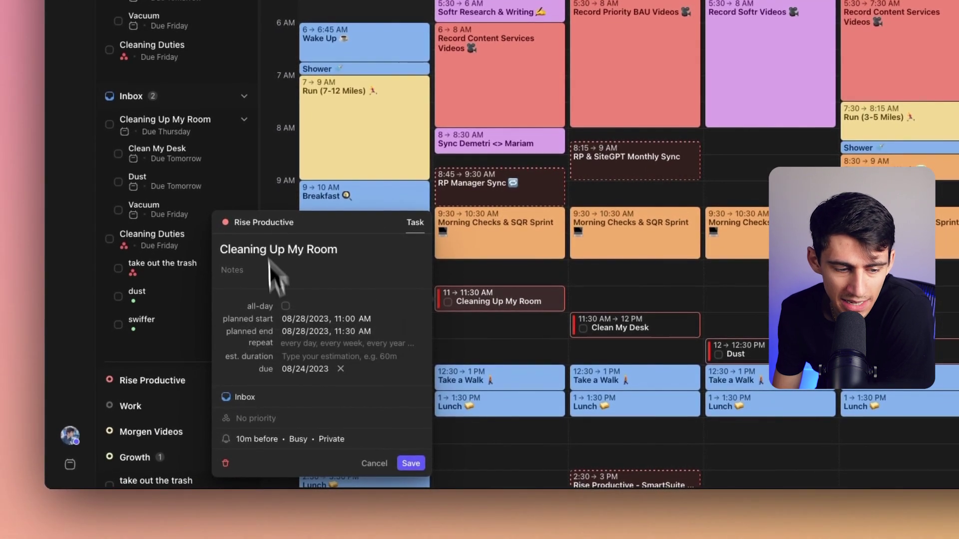
left_click(299, 343)
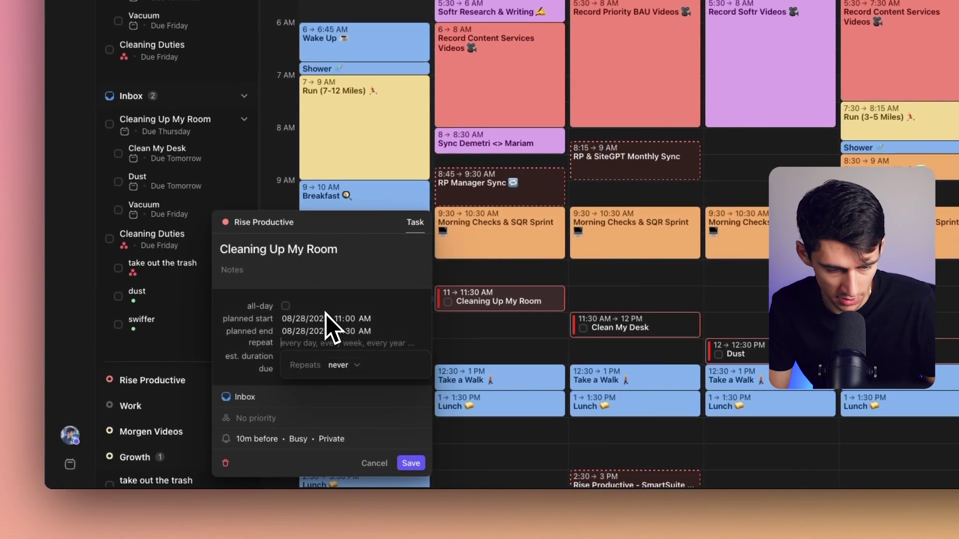
type("every week")
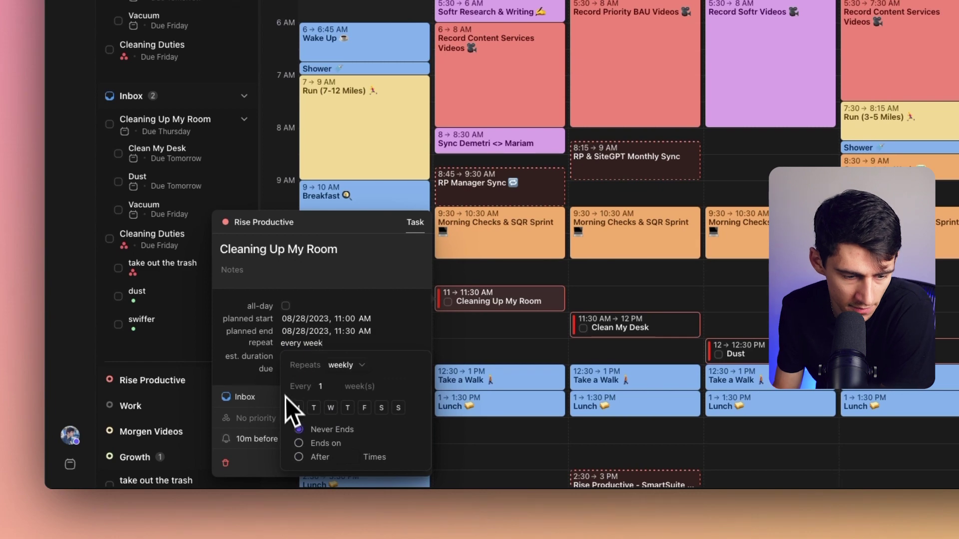
left_click(297, 408)
left_click(345, 297)
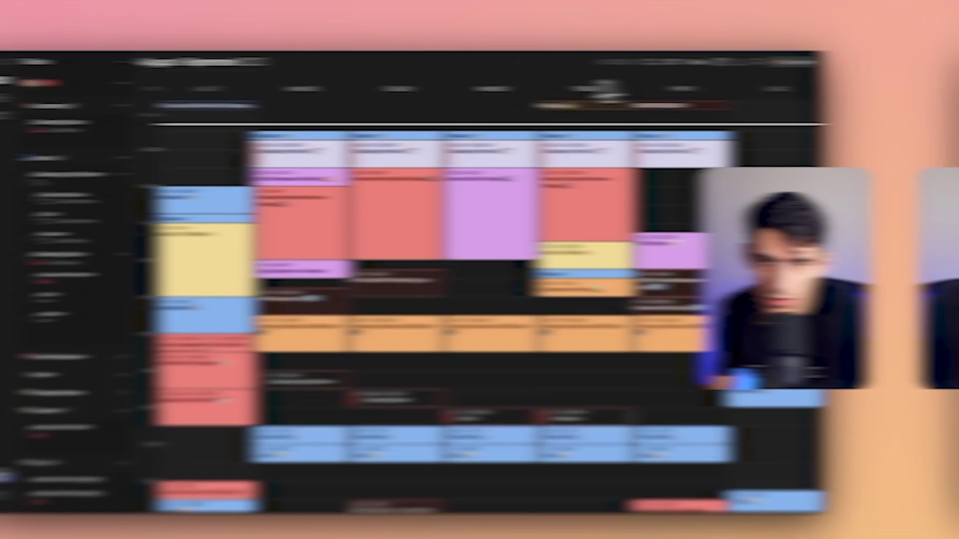
left_click(697, 68)
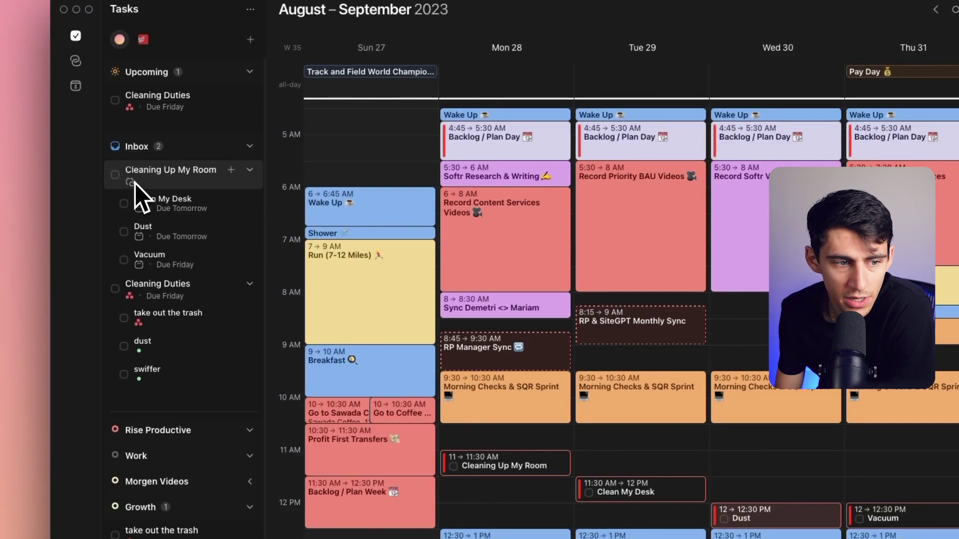
left_click(142, 210)
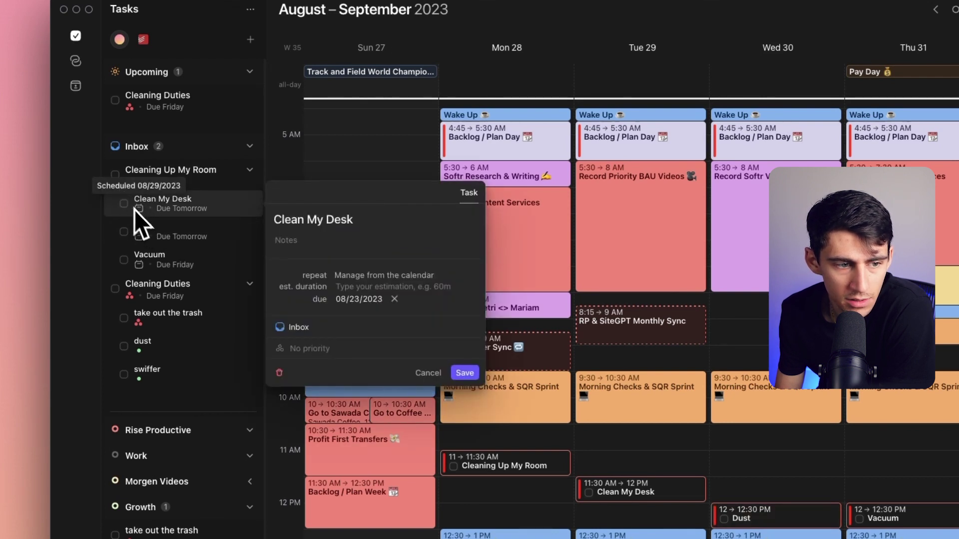
Give Clean My Desk Medium priority.
left_click(131, 174)
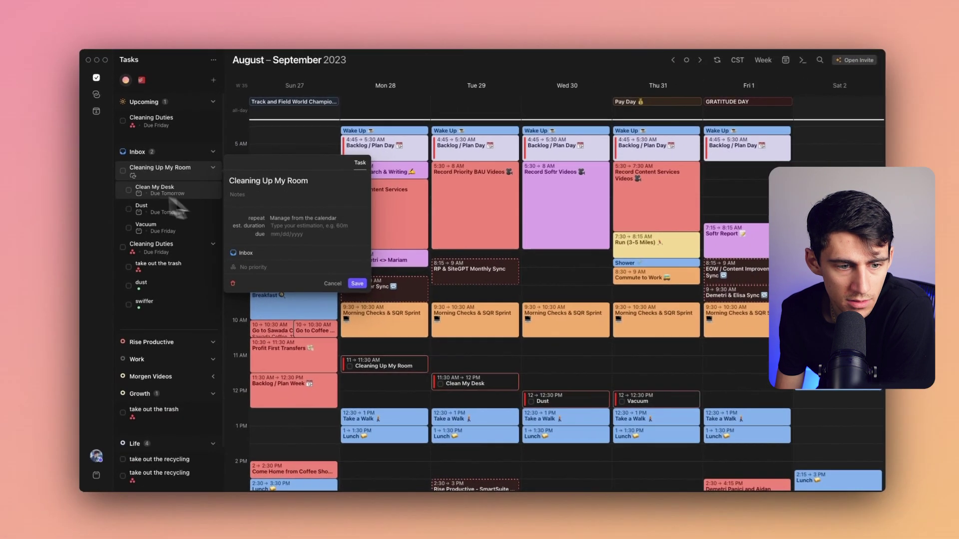
mouse_move(309, 231)
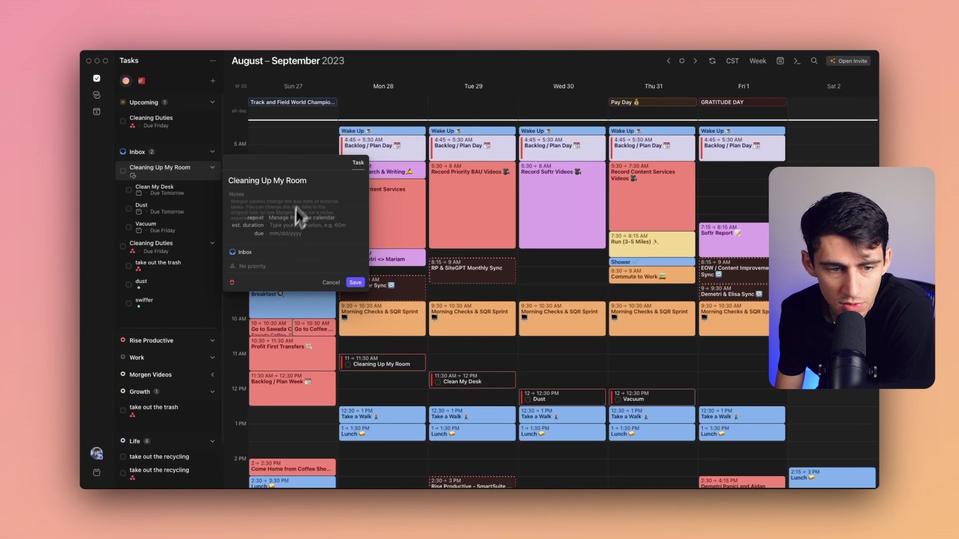
left_click(175, 194)
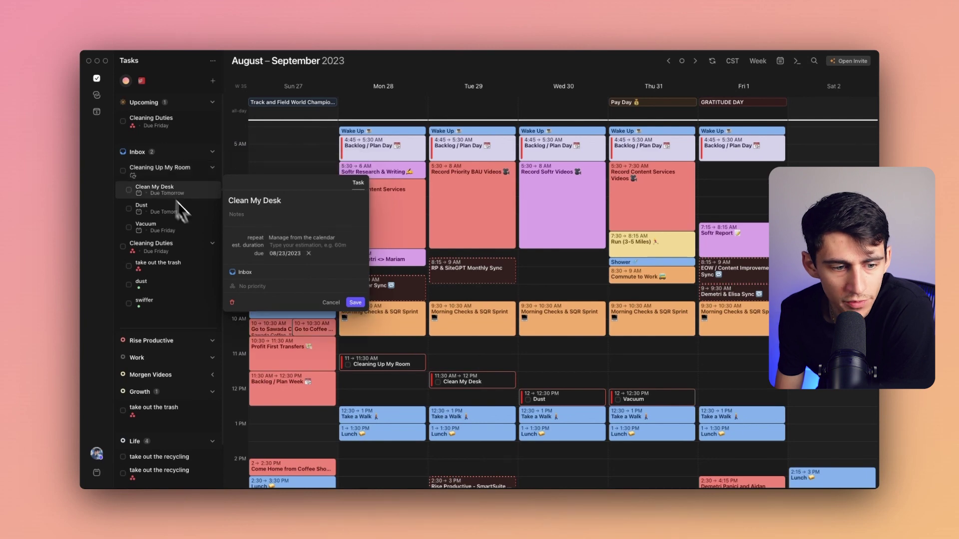
left_click(262, 286)
left_click(276, 312)
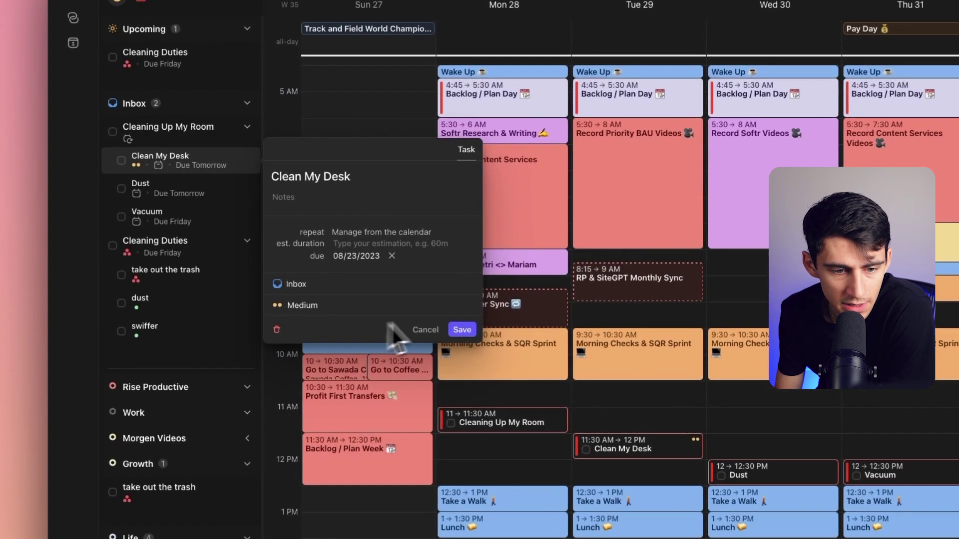
left_click(463, 329)
Give Dust Low priority.
left_click(202, 192)
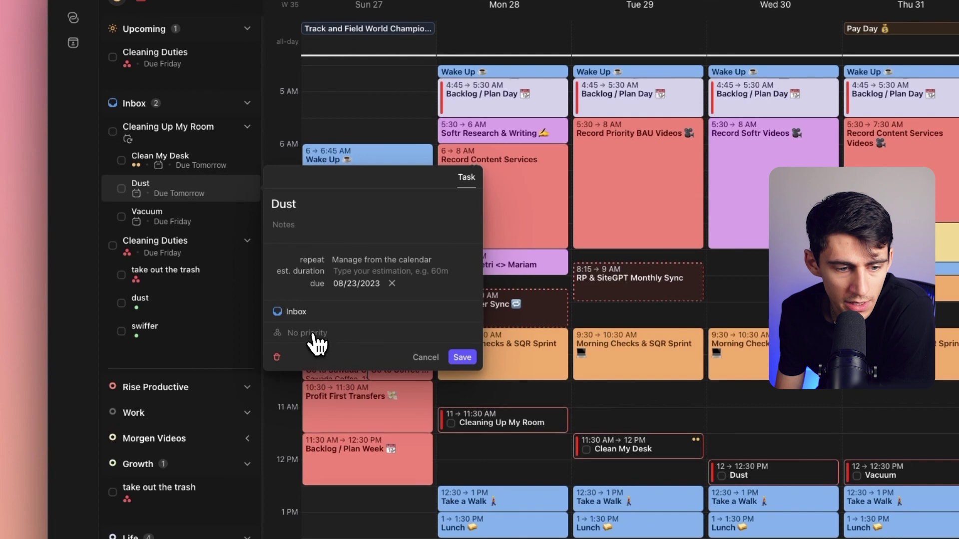
left_click(313, 336)
left_click(314, 395)
left_click(462, 357)
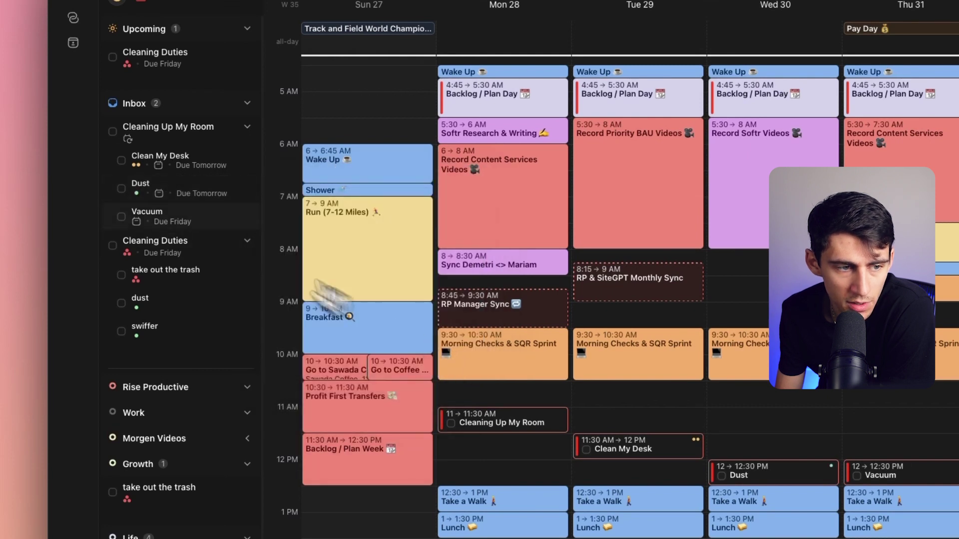
Give Cleaning Up My Room High priority.
left_click(200, 131)
left_click(314, 275)
left_click(315, 276)
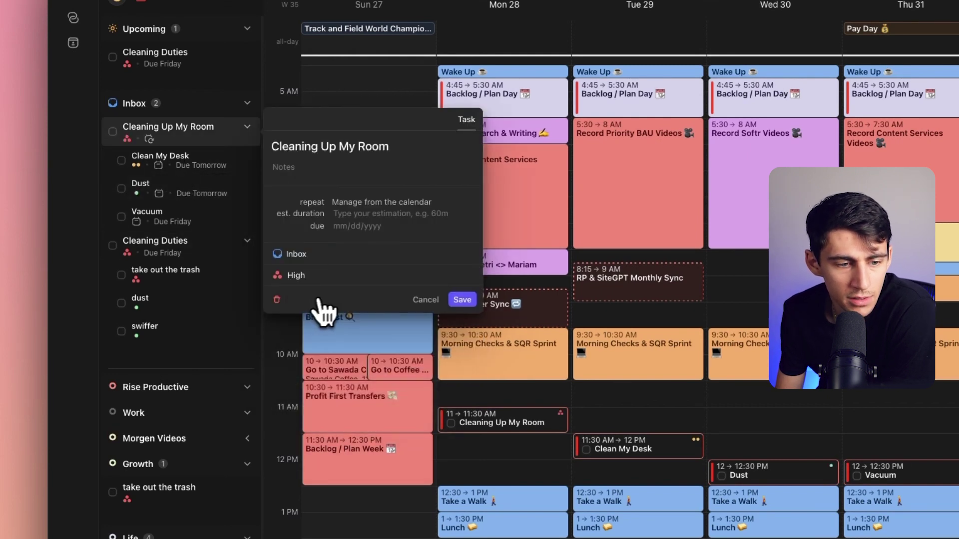
left_click(462, 300)
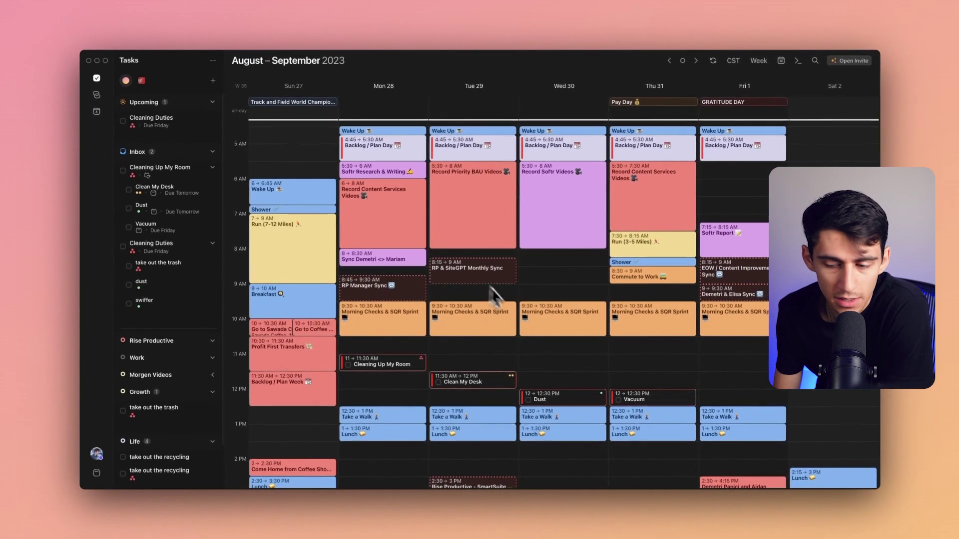
left_click(494, 429)
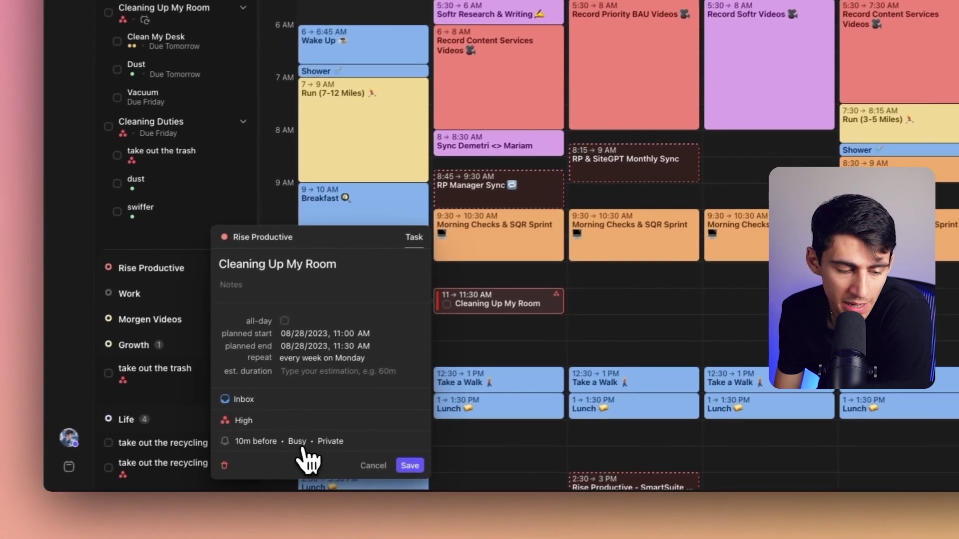
Mark only this Monday occurrence as Free, then schedule Clean My Desk Tuesday at 11:30 AM.
left_click(254, 457)
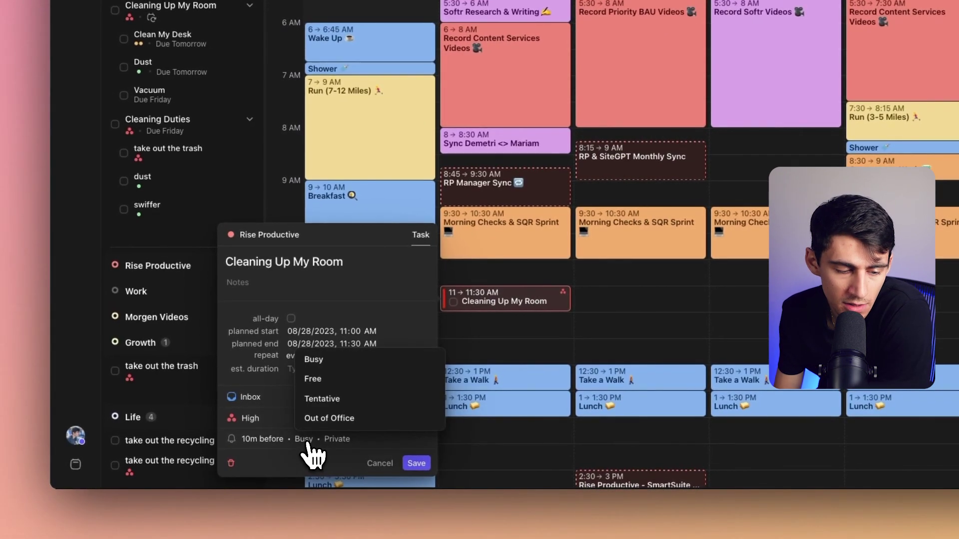
left_click(337, 272)
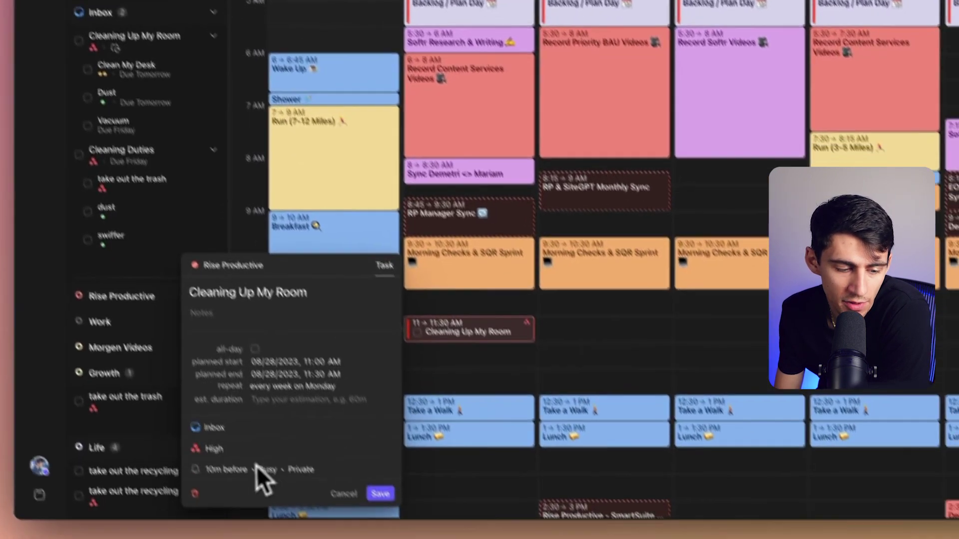
left_click(261, 480)
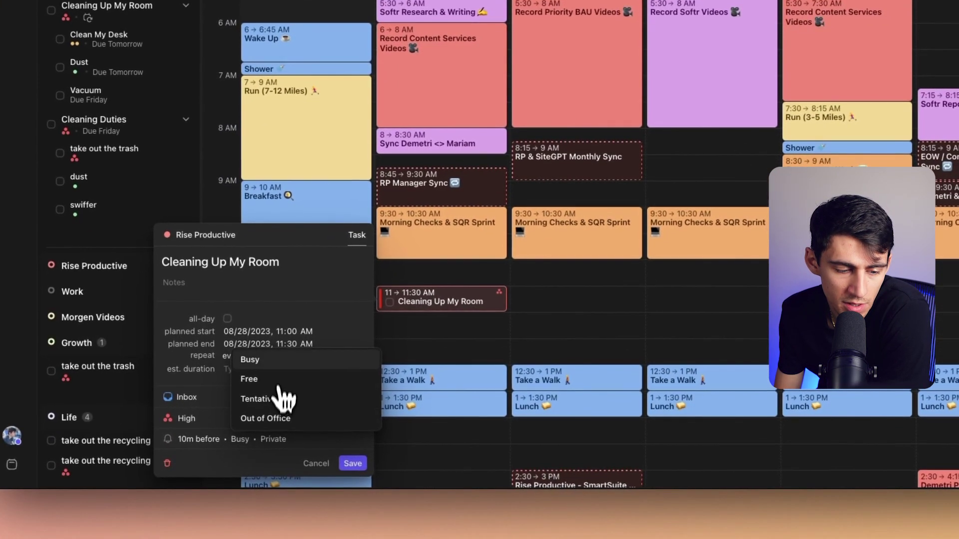
left_click(271, 379)
left_click(353, 463)
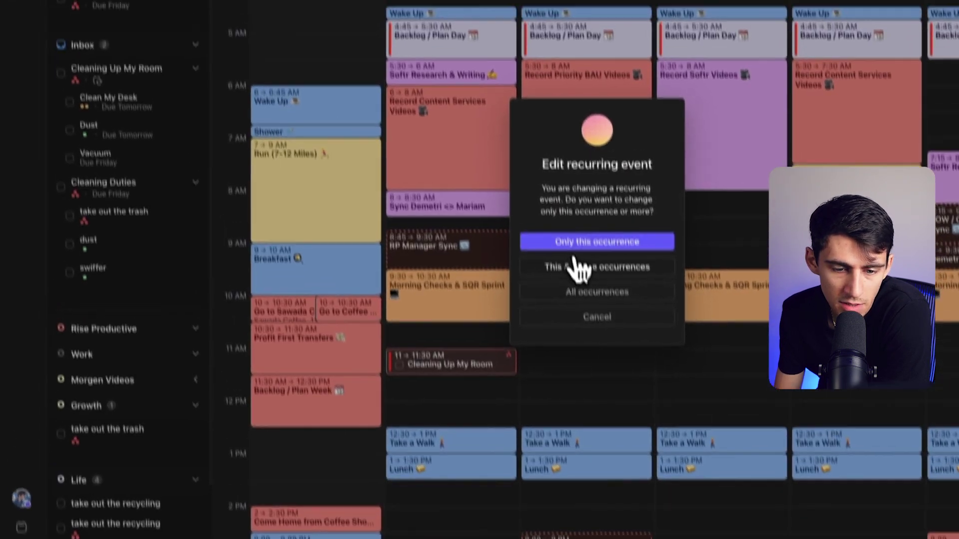
left_click(582, 181)
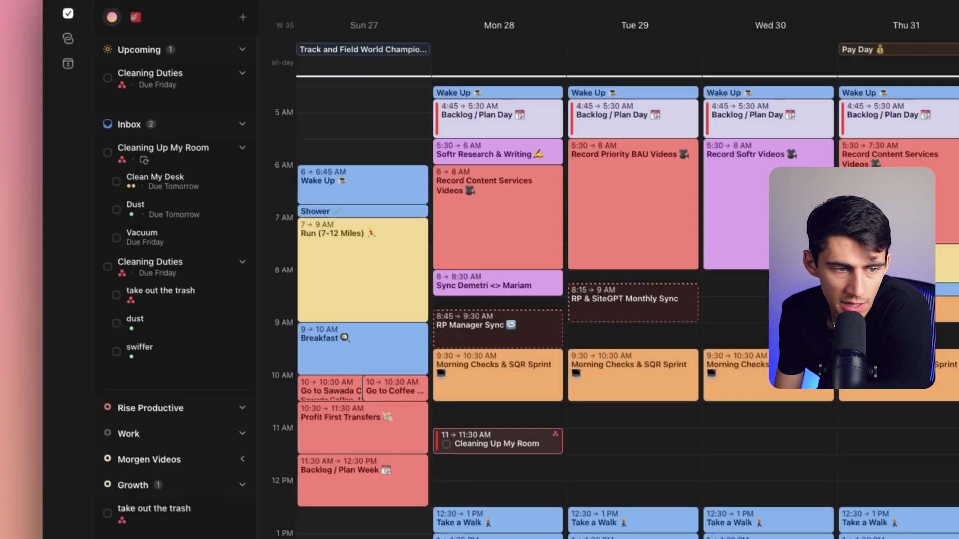
left_click_drag(115, 137, 626, 432)
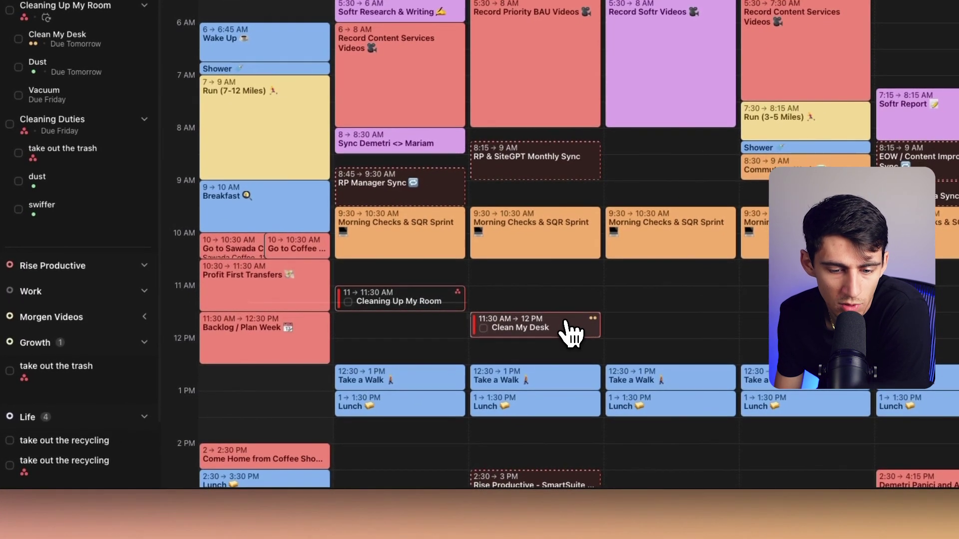
left_click(563, 334)
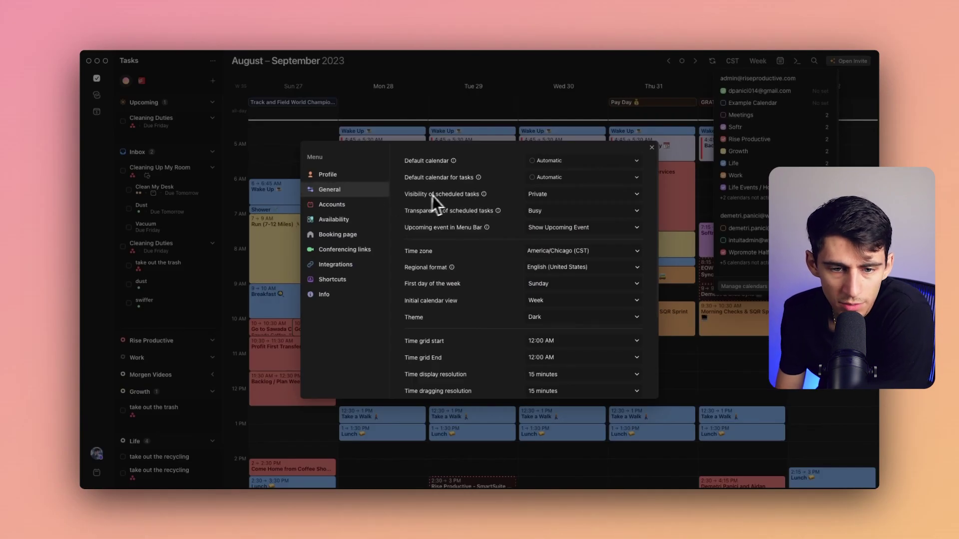
Set scheduled tasks' default transparency to Free, then schedule Dust on Wednesday at 11:30 AM.
left_click(530, 215)
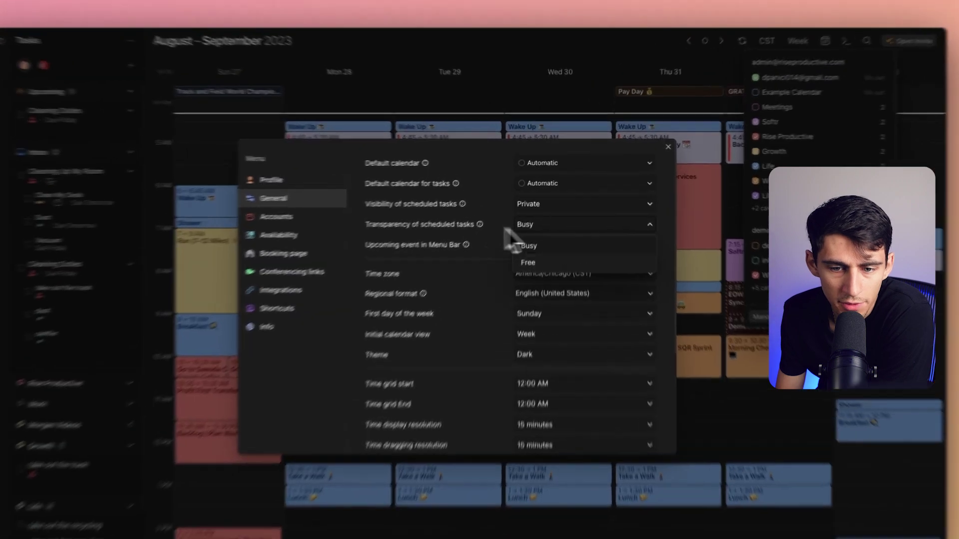
left_click(551, 238)
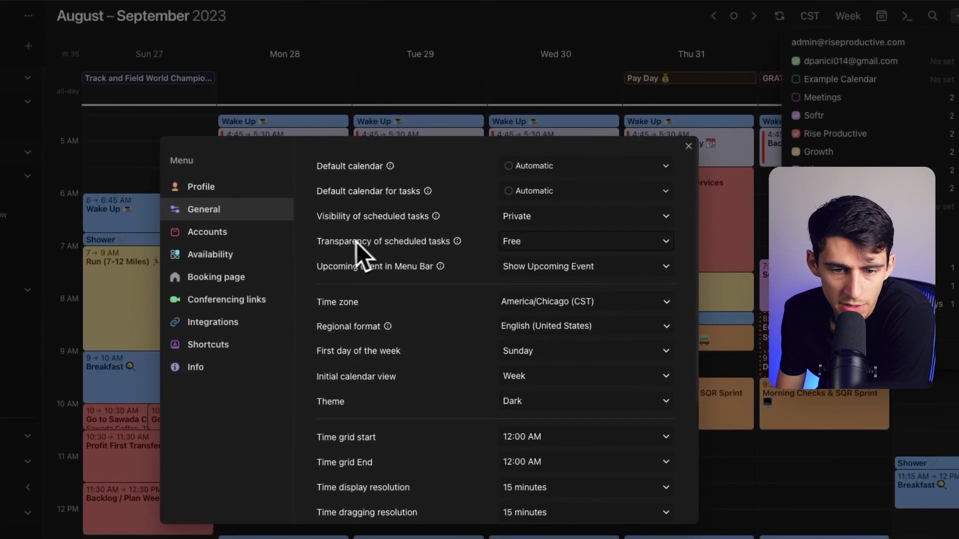
left_click(688, 146)
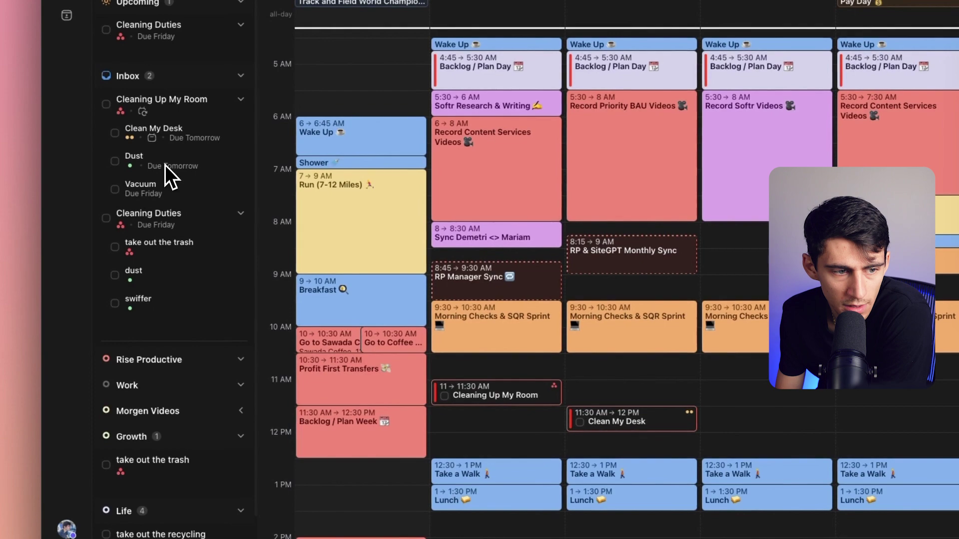
left_click_drag(174, 163, 729, 418)
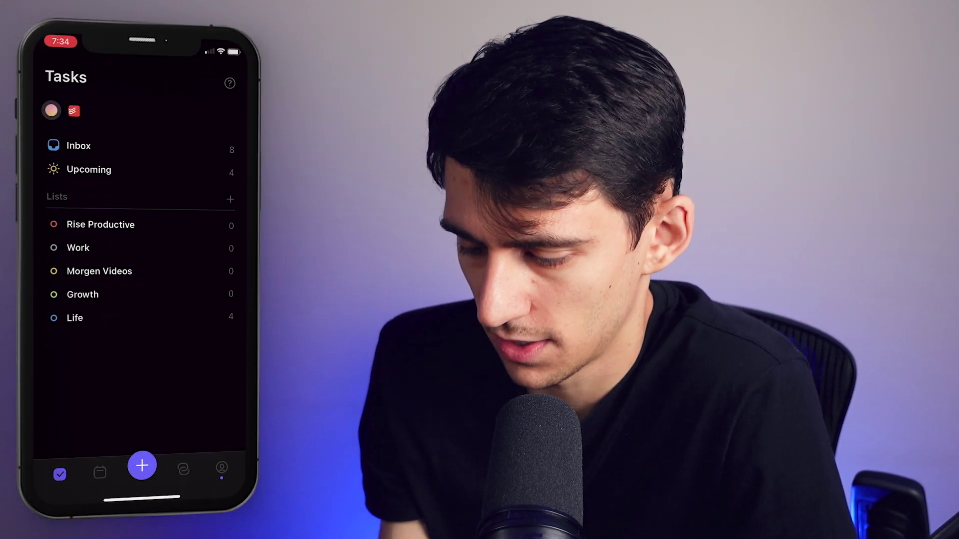
Open the mobile Inbox and expand Cleaning Duties and Cleaning Up My Room.
left_click(140, 148)
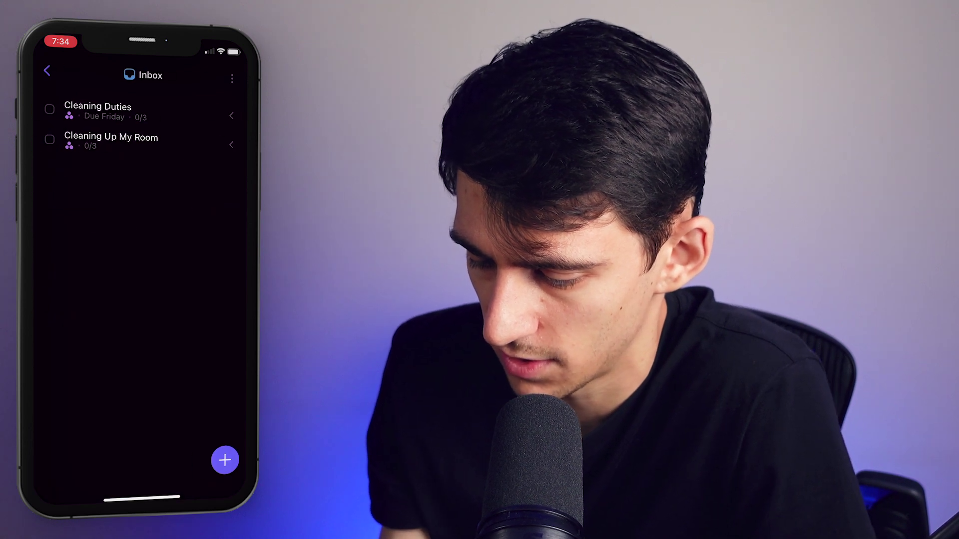
left_click(231, 116)
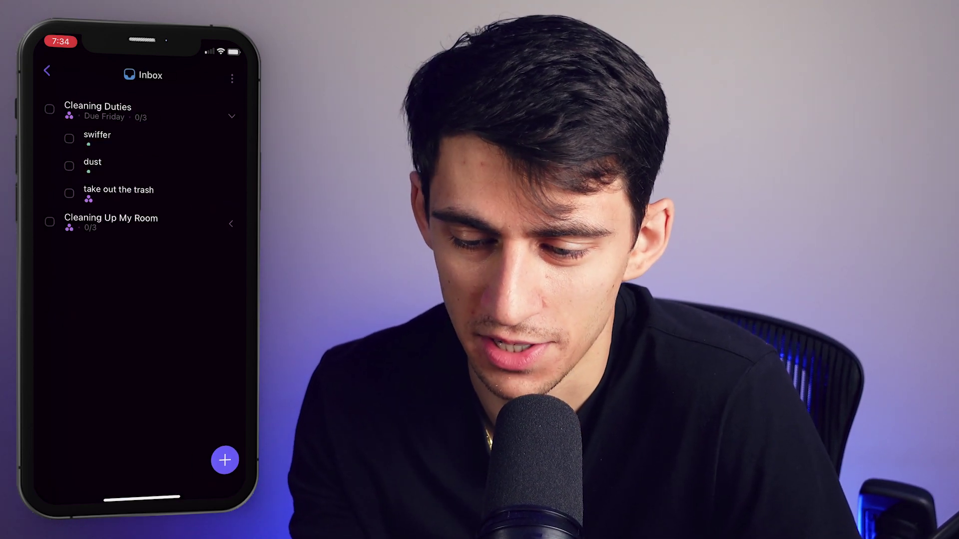
left_click(231, 224)
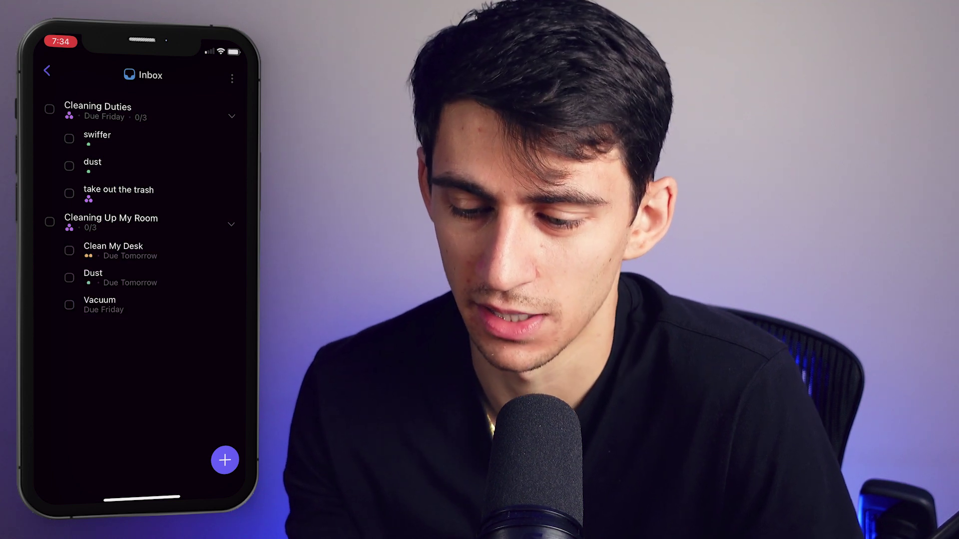
Confirm Clean My Desk's priority stays Medium, then return to the Inbox list.
left_click(114, 247)
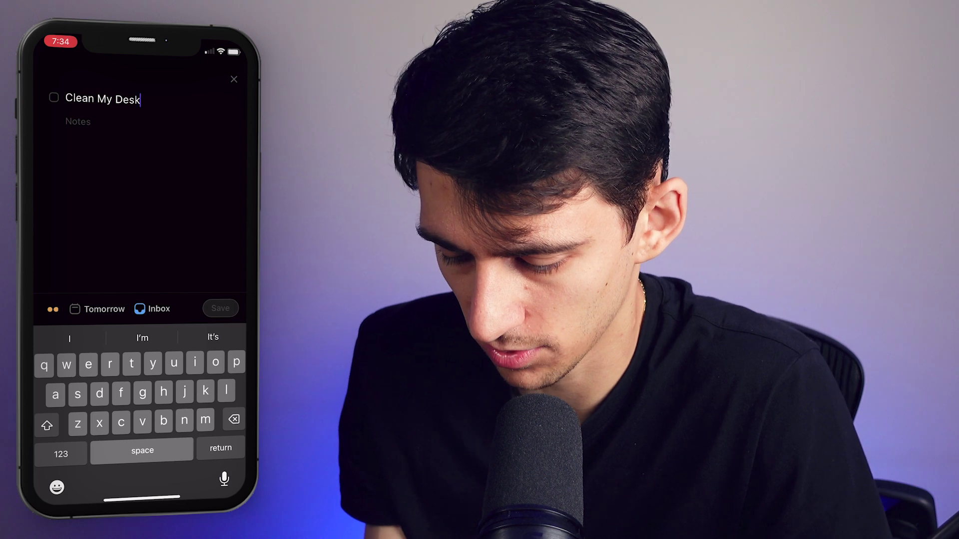
left_click(53, 309)
left_click(142, 160)
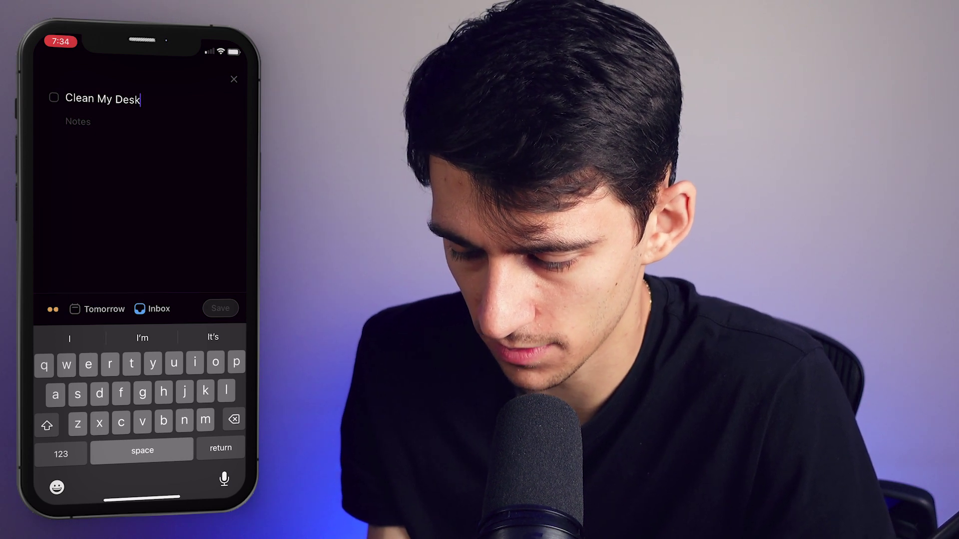
left_click(233, 79)
left_click(232, 79)
left_click(142, 390)
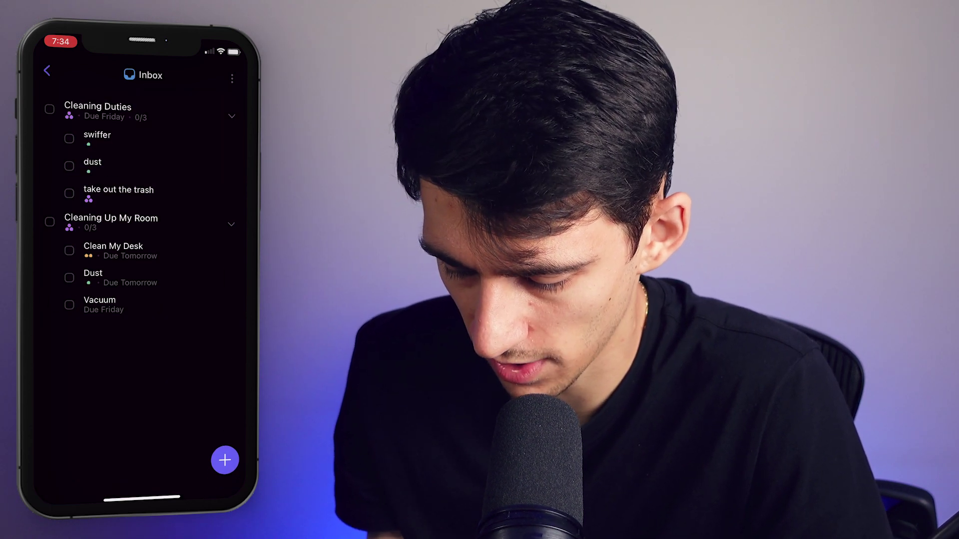
left_click(224, 460)
Create a 'Take my vitamins' task in the Inbox and reopen it for editing.
type("Take my vitamins")
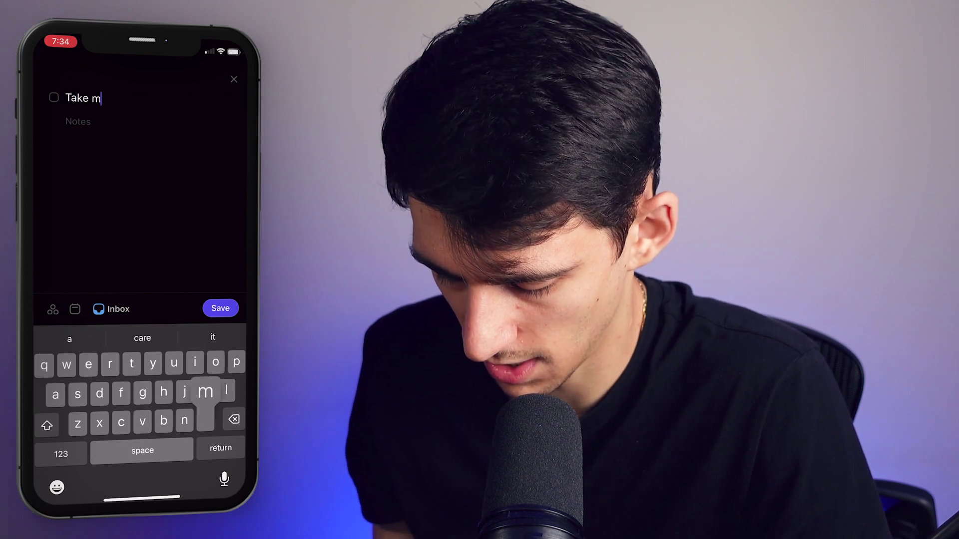
left_click(220, 308)
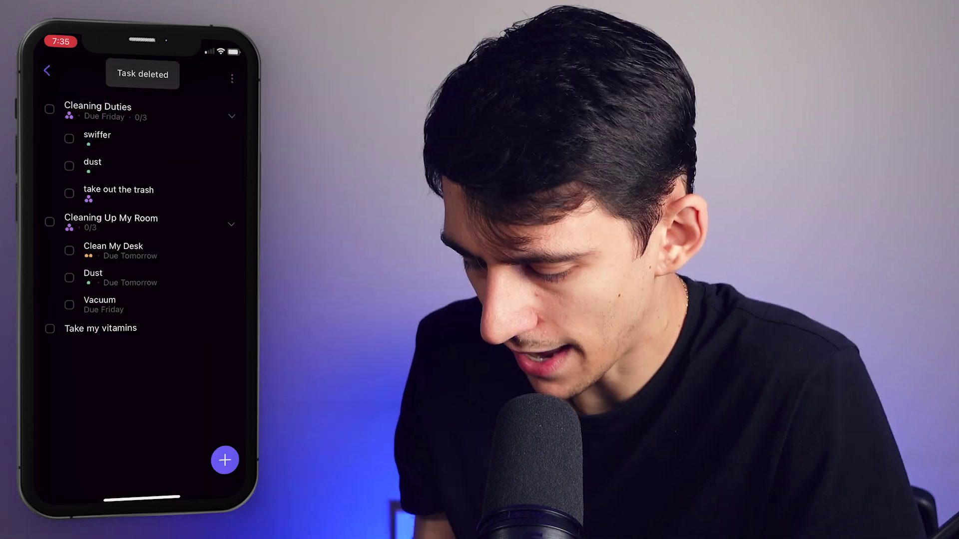
left_click(101, 328)
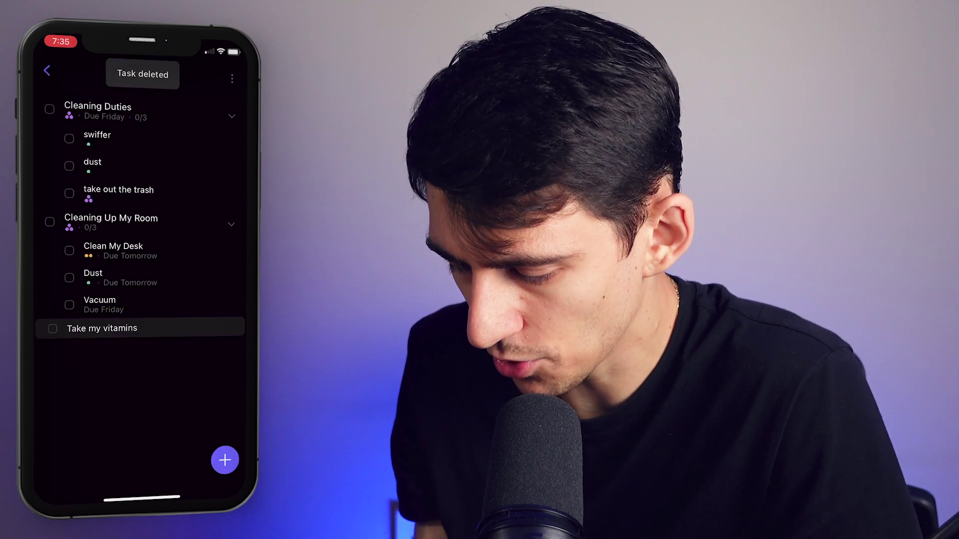
Add subtasks 'Take vitamin b12' and 'Take vitamin D', then expand the task in the Inbox.
left_click(233, 170)
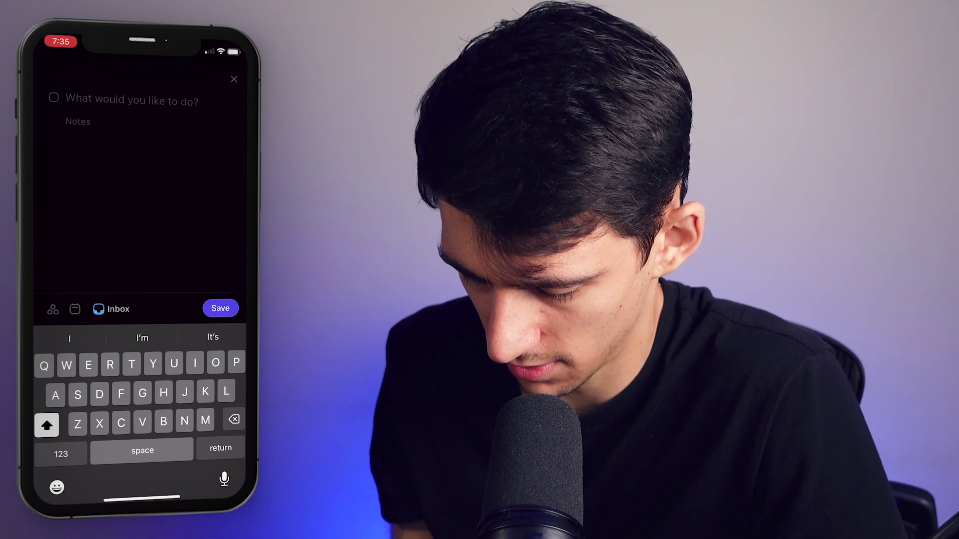
type("Take ci")
type("tami b12")
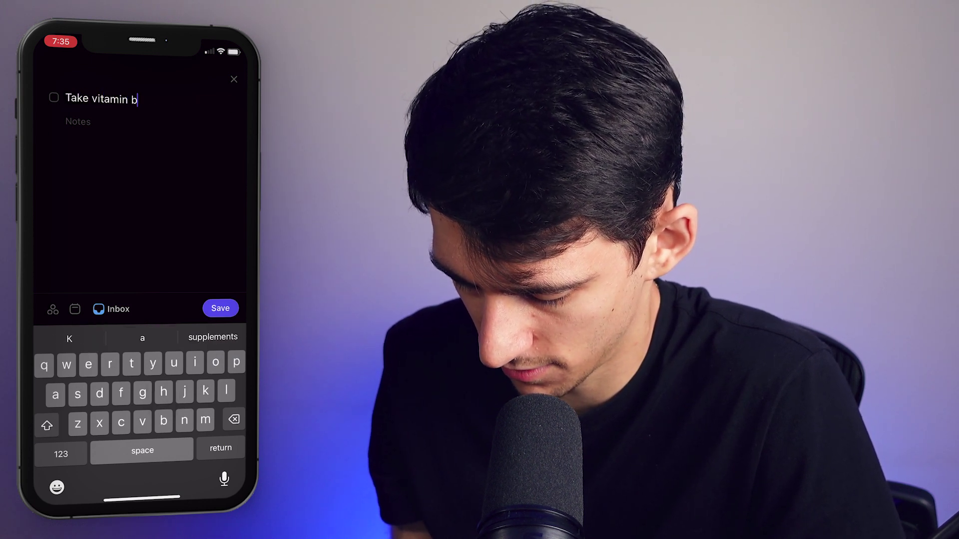
key("Return")
type("Take vitamin")
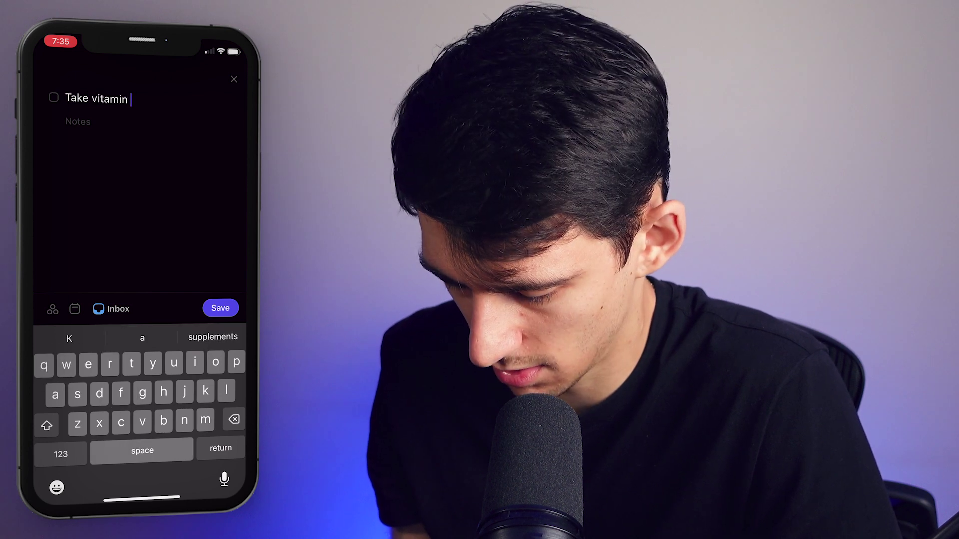
key("Return")
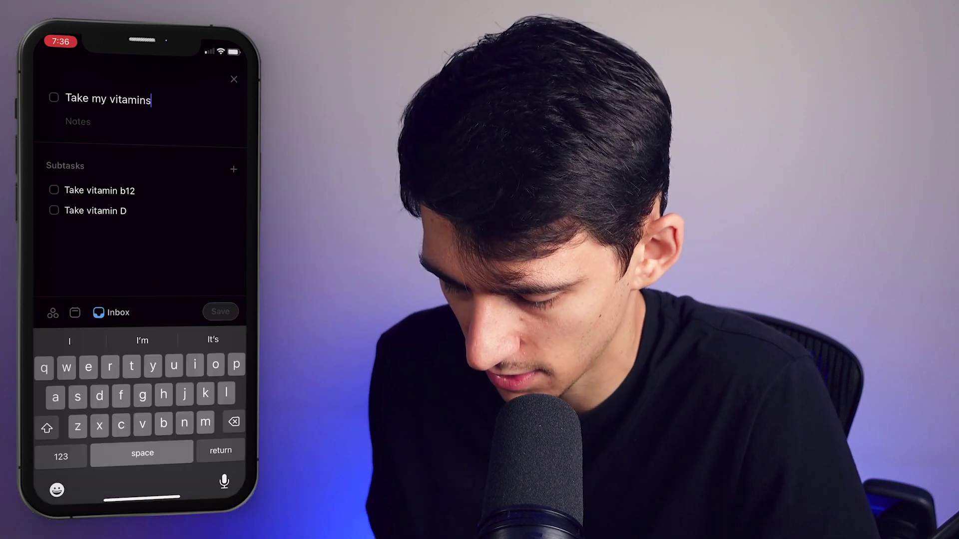
left_click(220, 308)
left_click(231, 331)
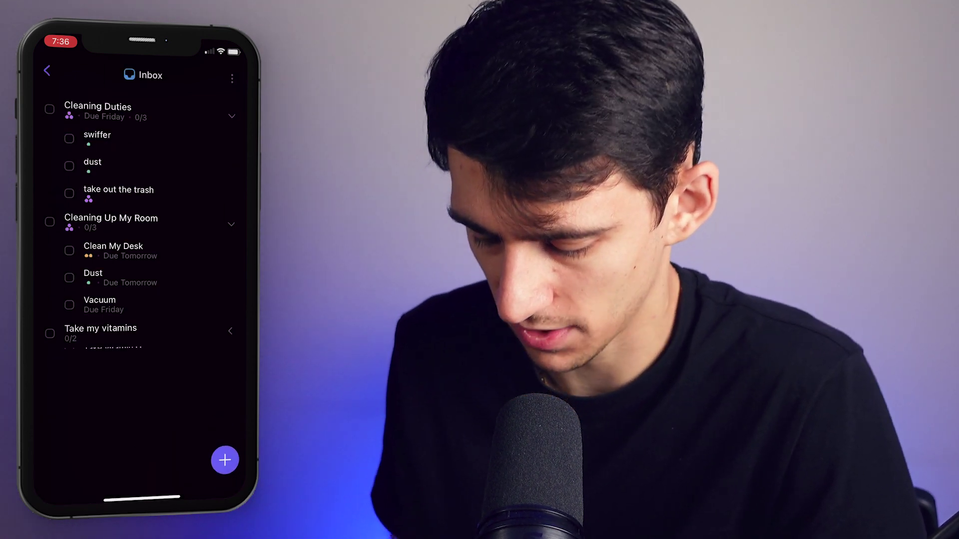
left_click(231, 331)
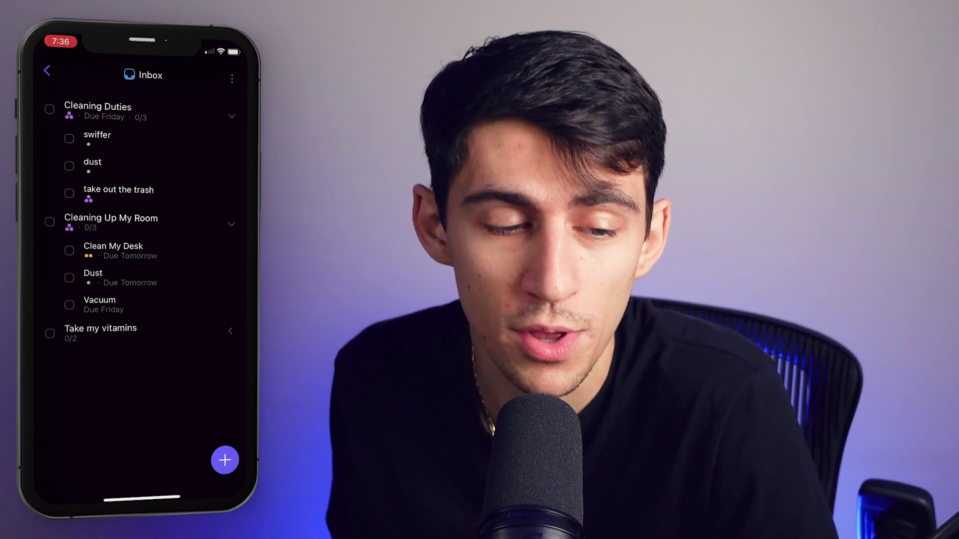